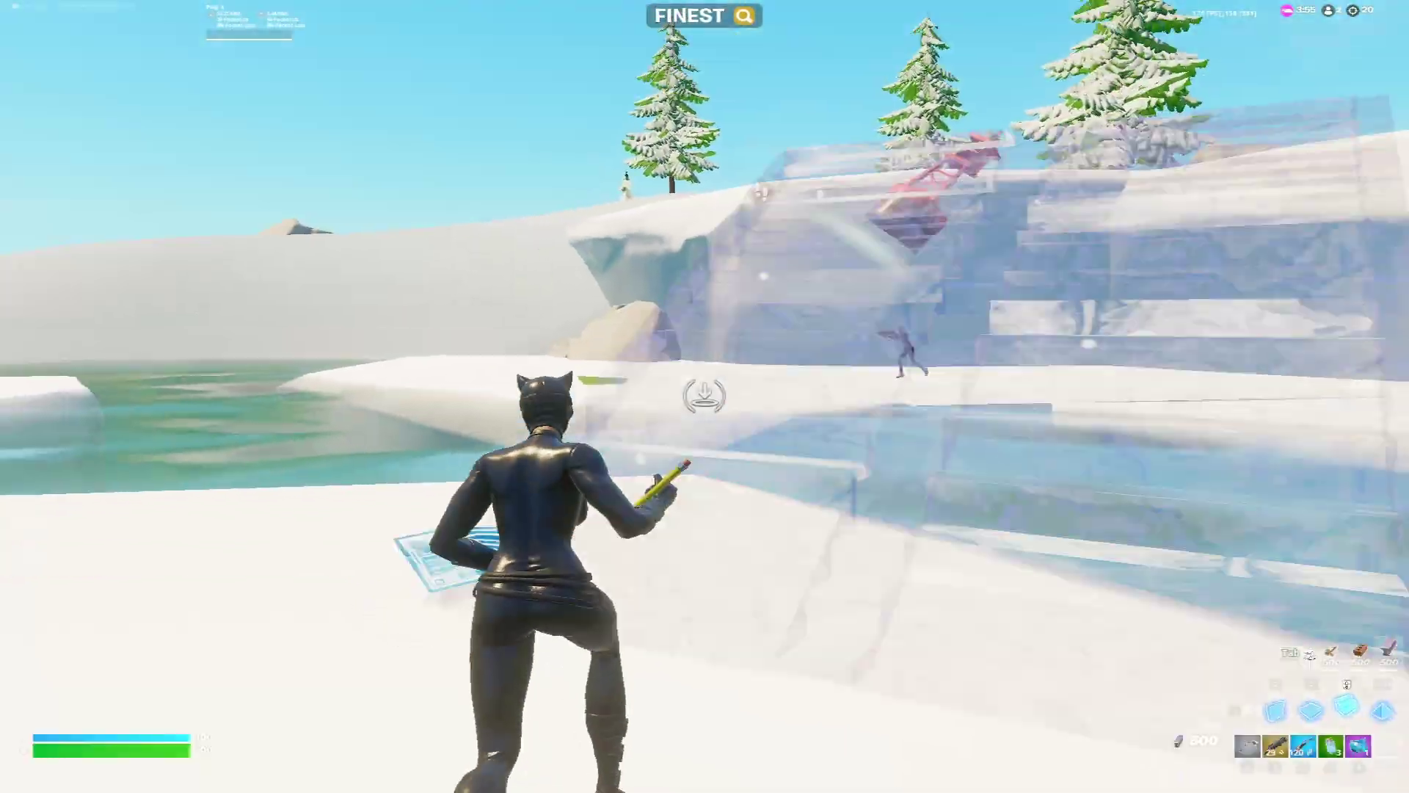
Build ramps ahead of the character on the snowy slope, then equip the shotgun in slot 1
click(704, 396)
key(1)
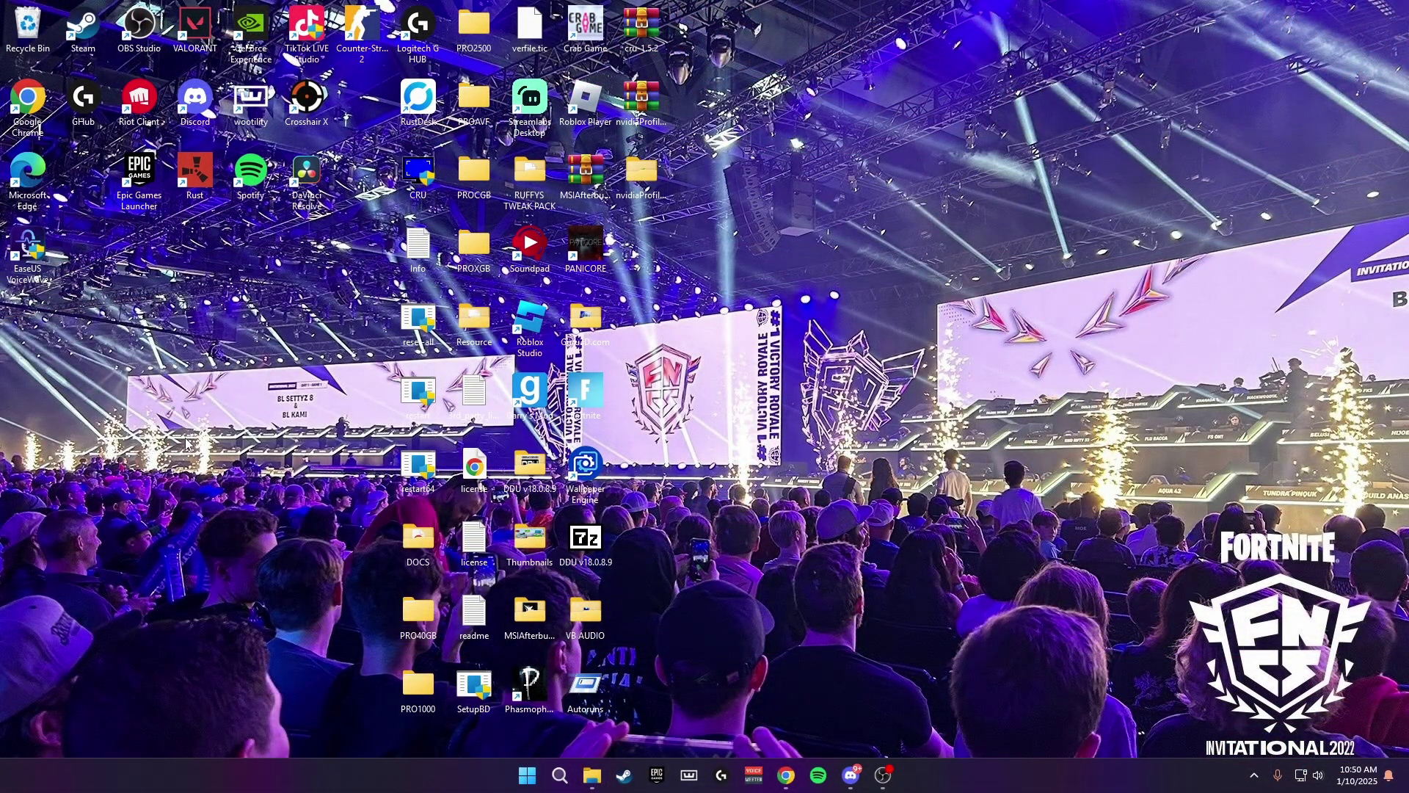
double_click(41, 126)
text(https://multimedia.easeus.com/voice-changer/)
key(Return)
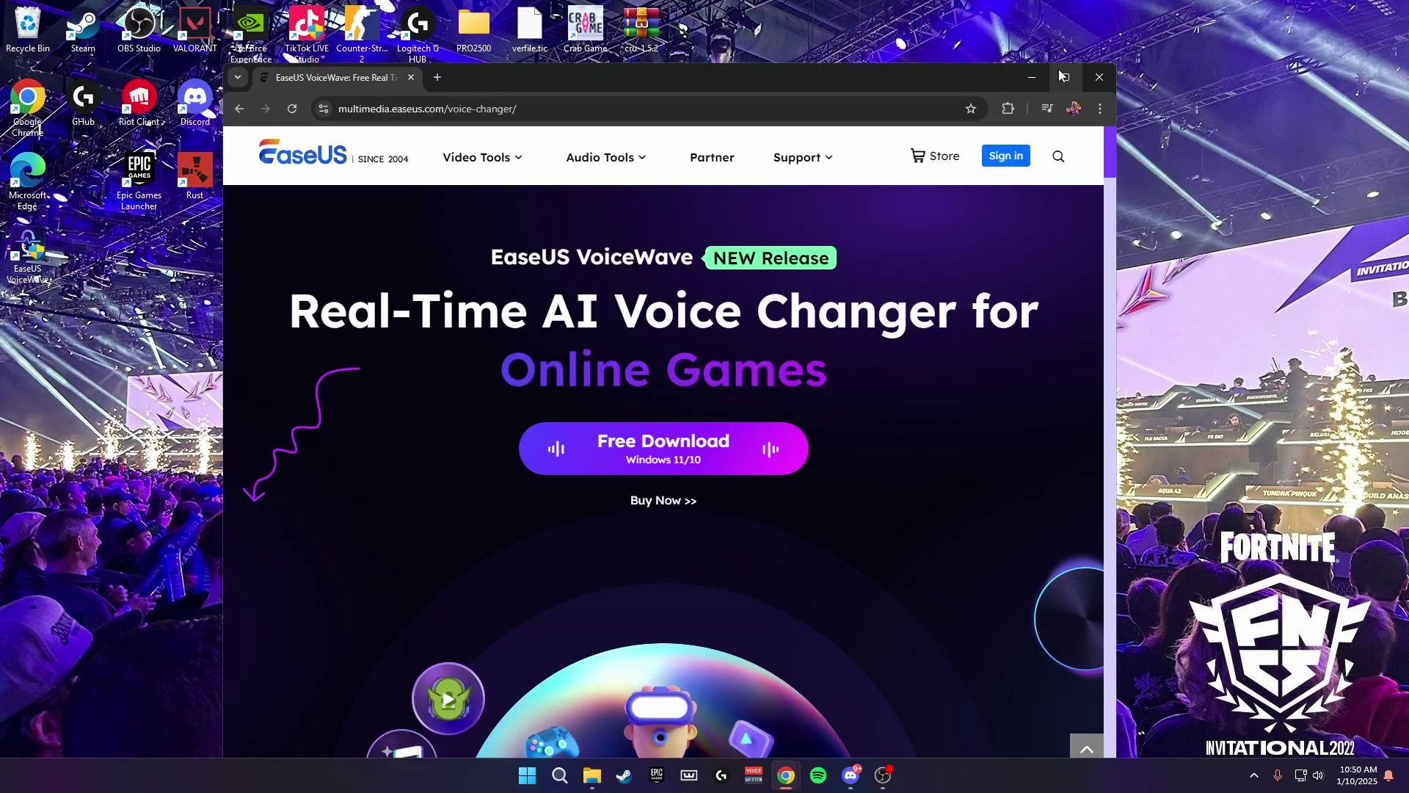
double_click(573, 77)
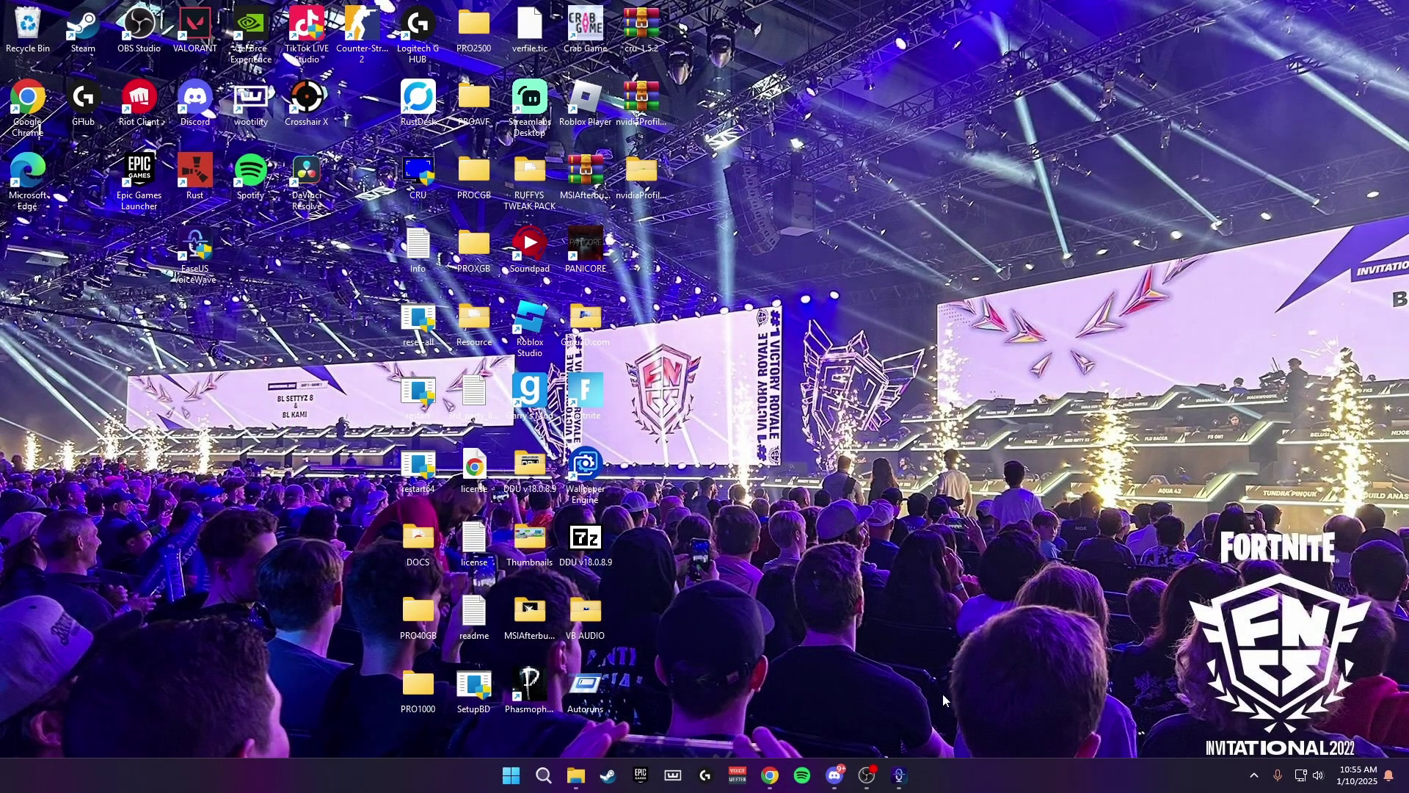
Launch VoiceWave, apply the Girl Voice preset, then switch back to Original
click(899, 774)
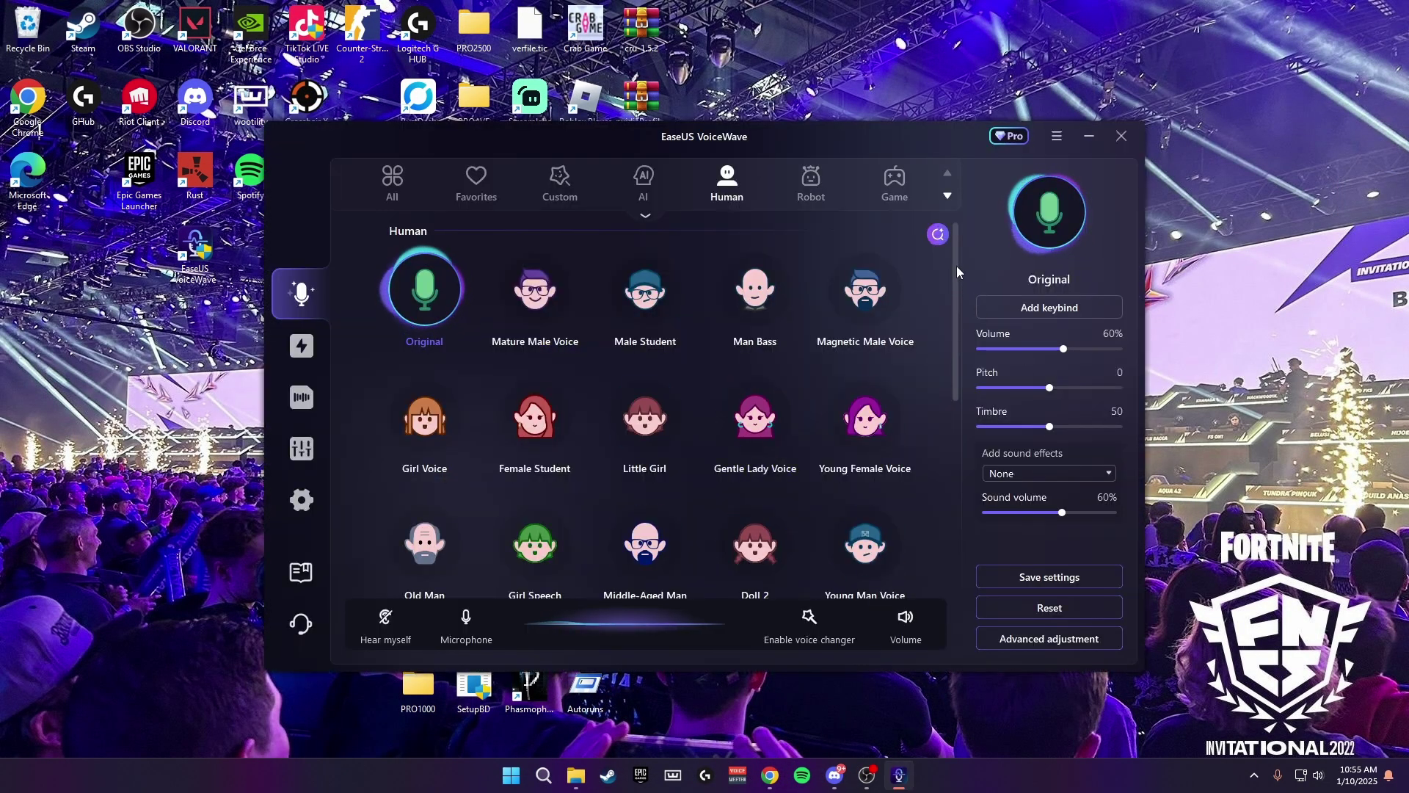
mouse_move(954, 267)
mouse_down()
mouse_move(958, 406)
mouse_move(957, 269)
mouse_up()
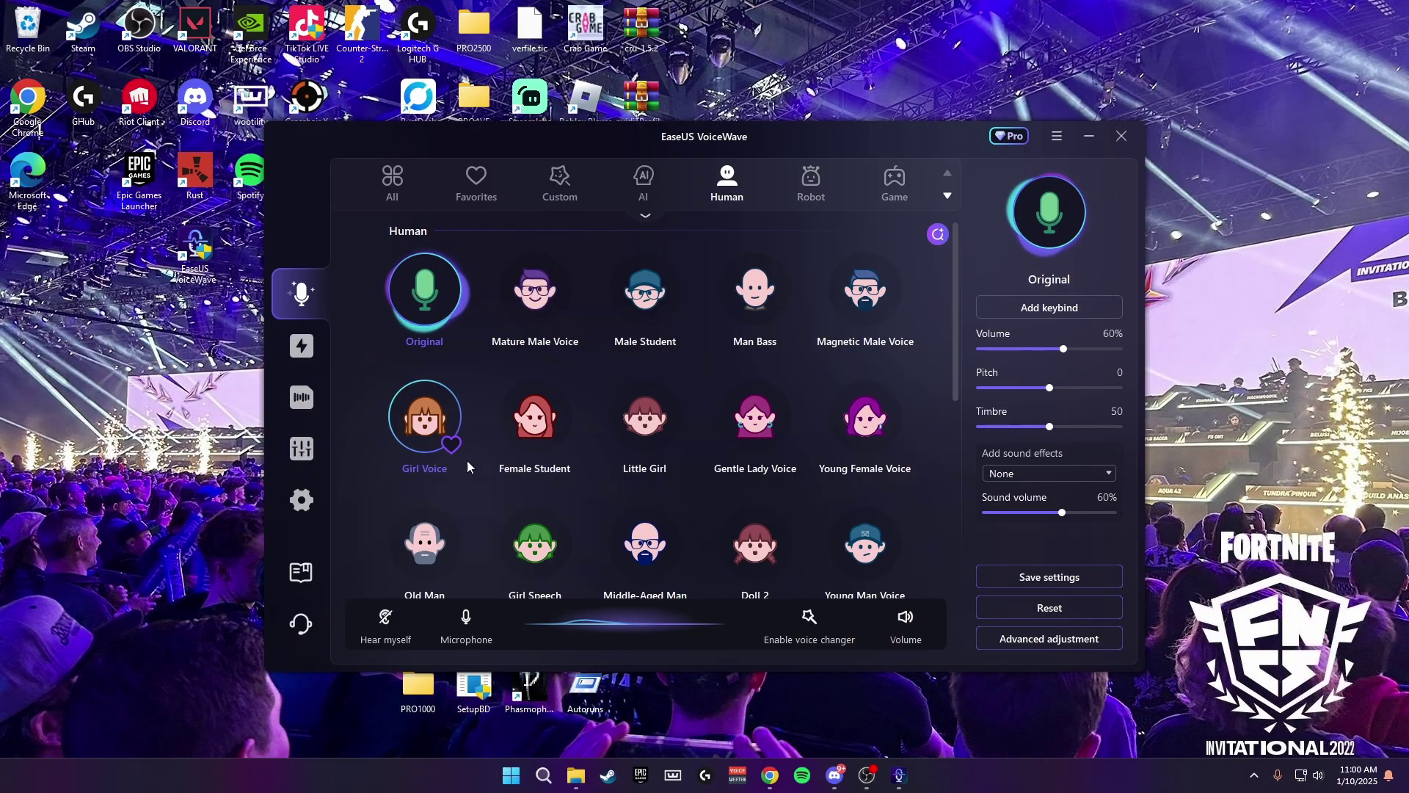
click(429, 416)
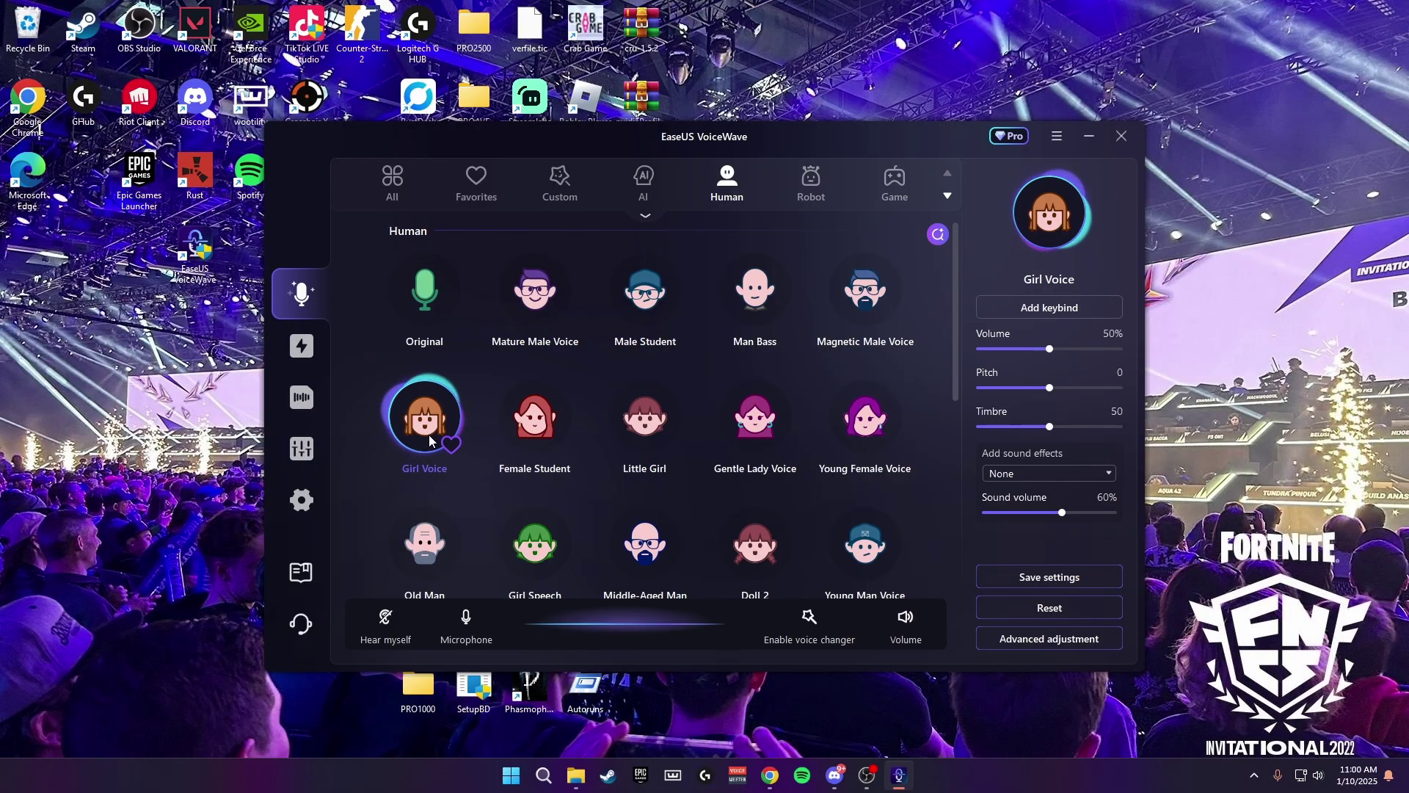
click(393, 338)
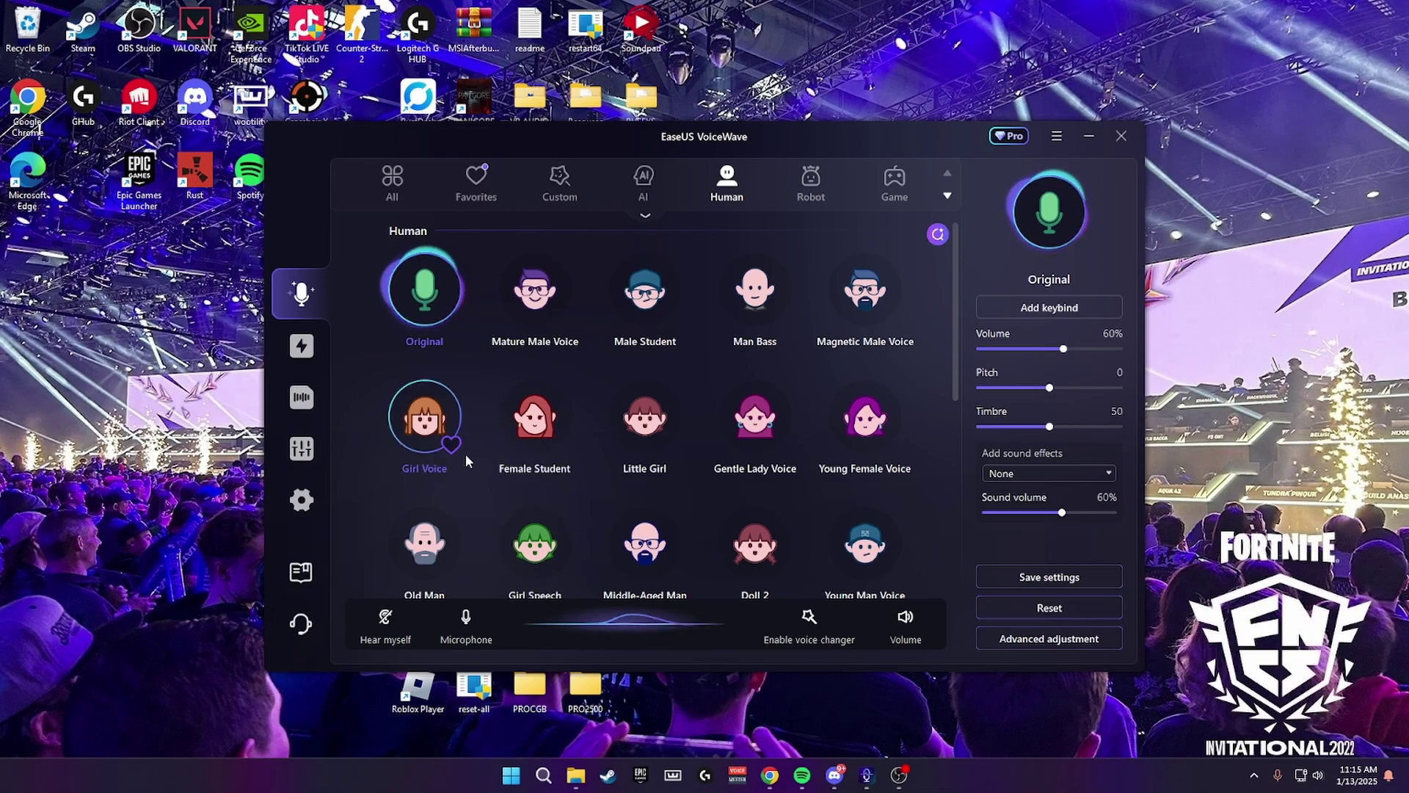
click(781, 552)
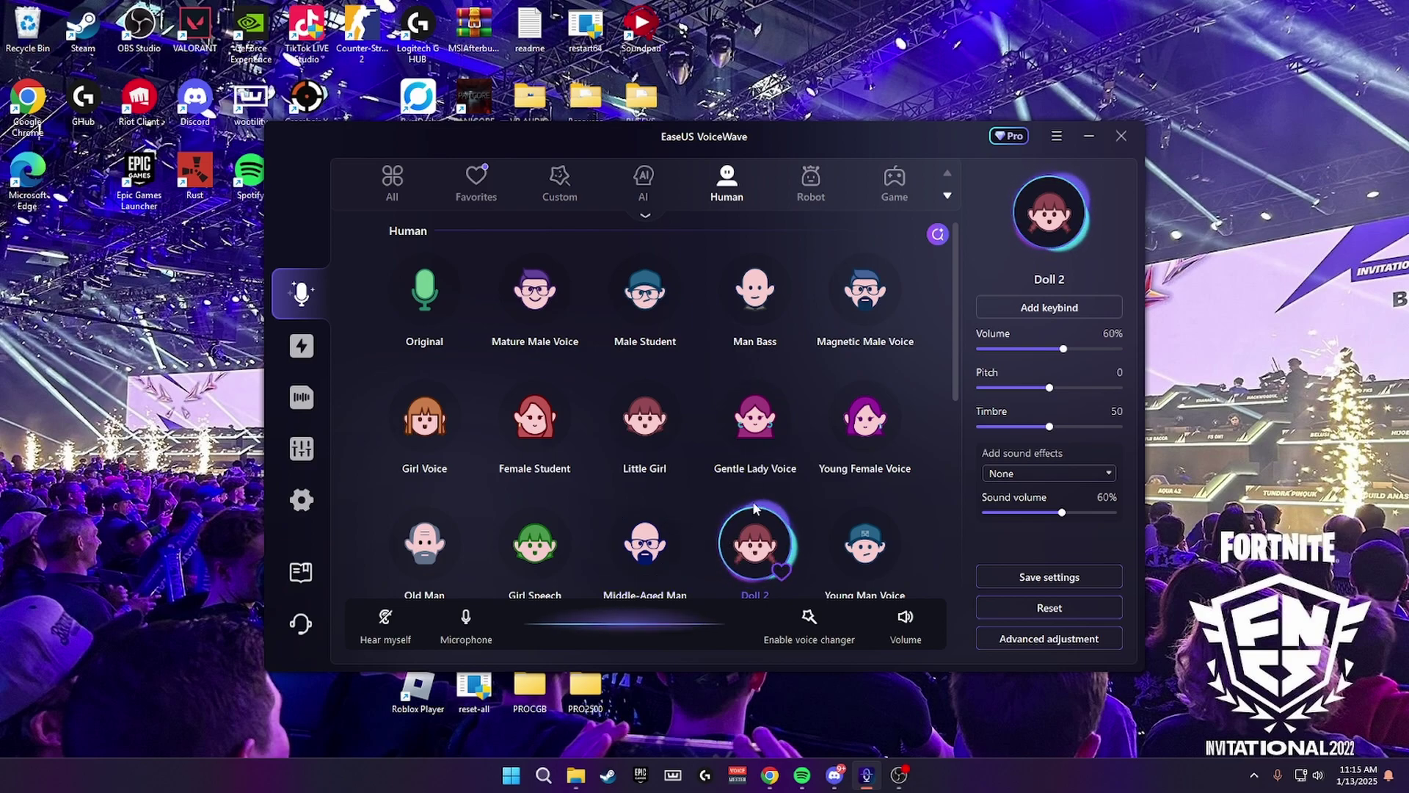
click(644, 543)
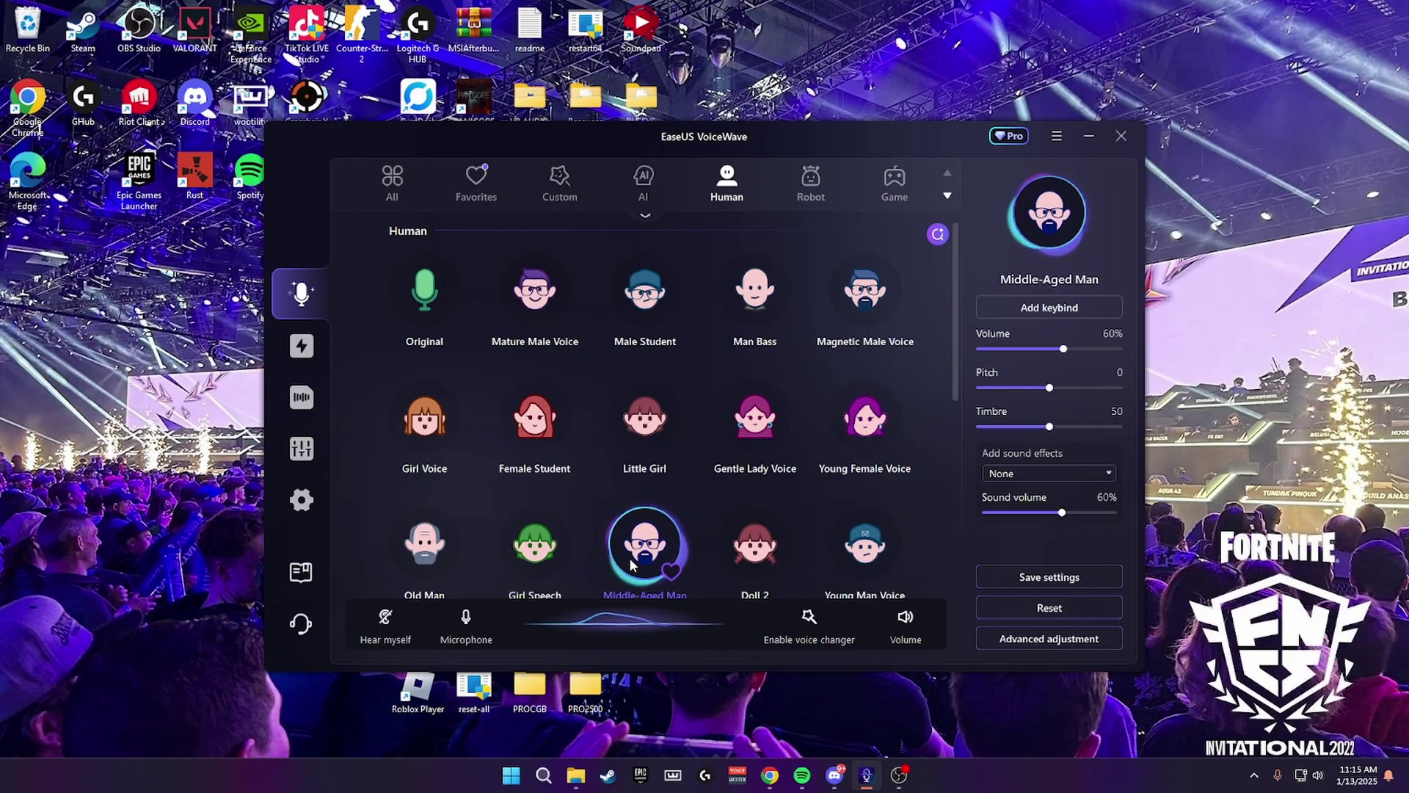
scroll(653, 551, down, 2)
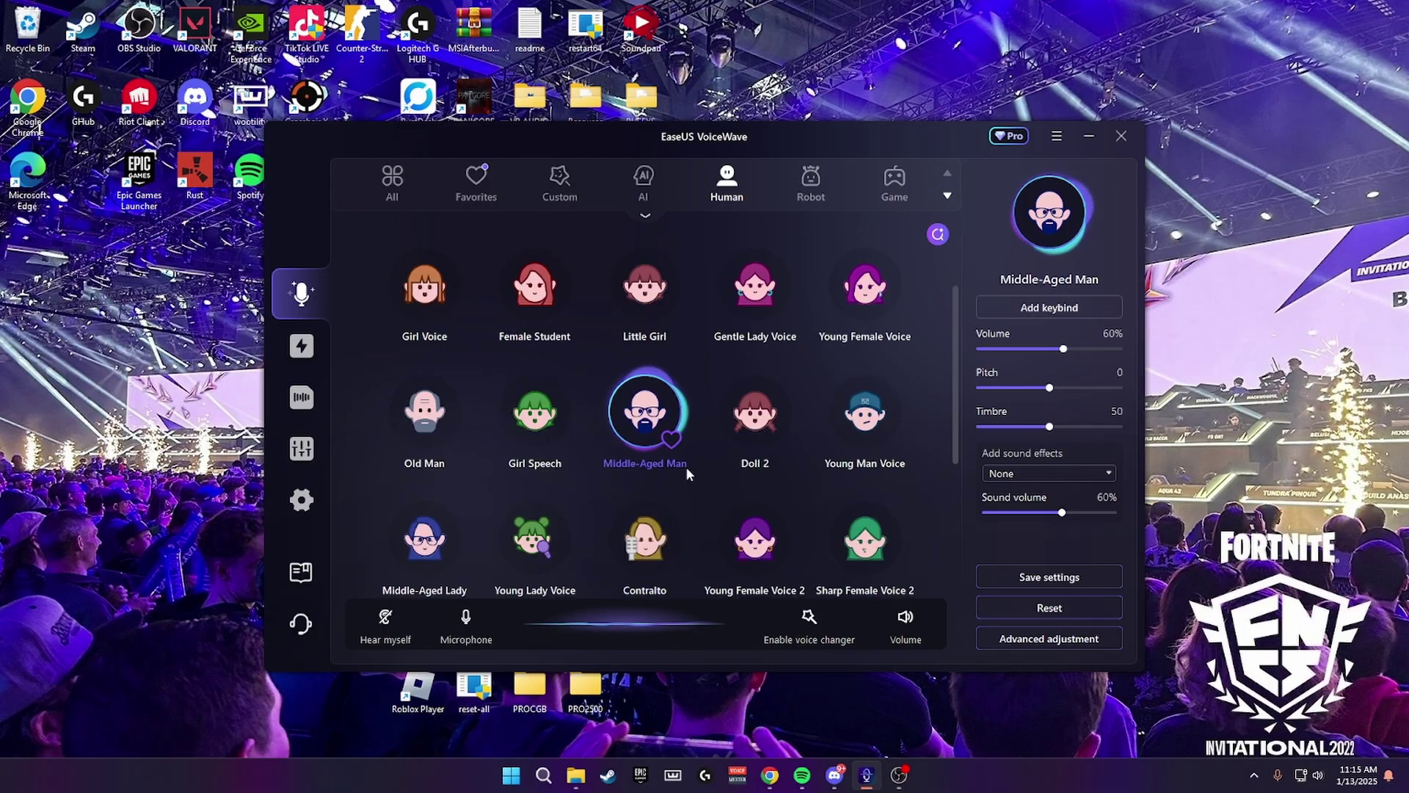
click(779, 580)
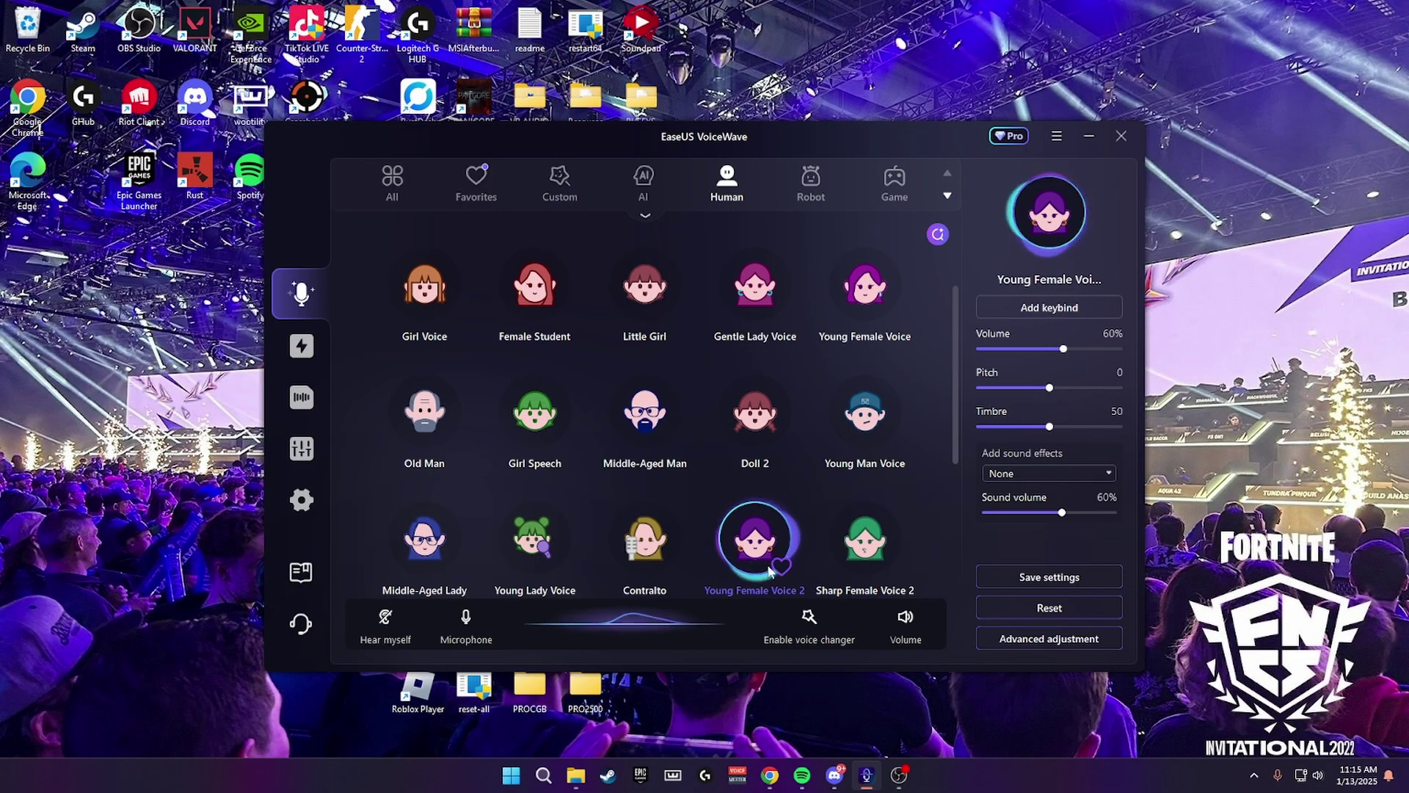
click(470, 436)
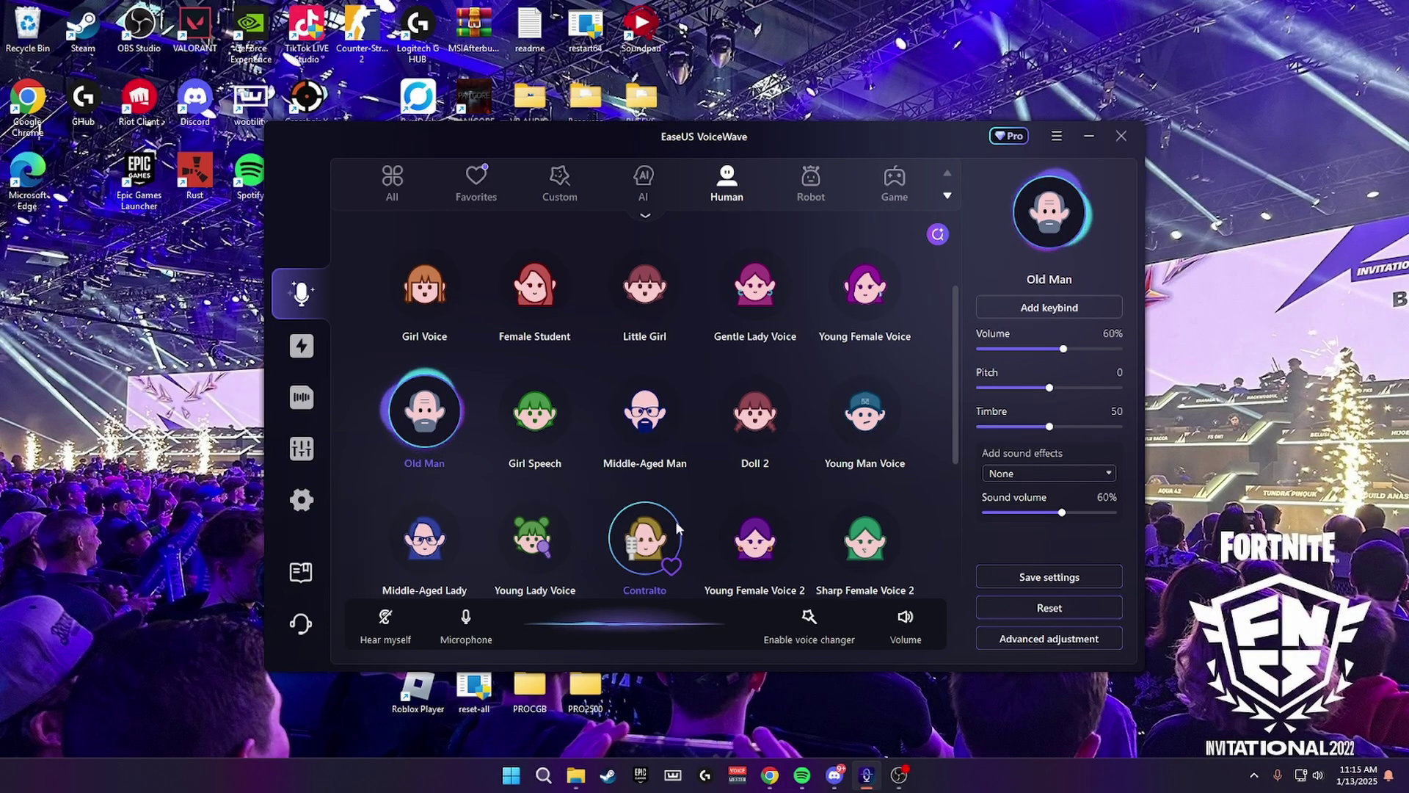
scroll(508, 355, up, 2)
click(424, 290)
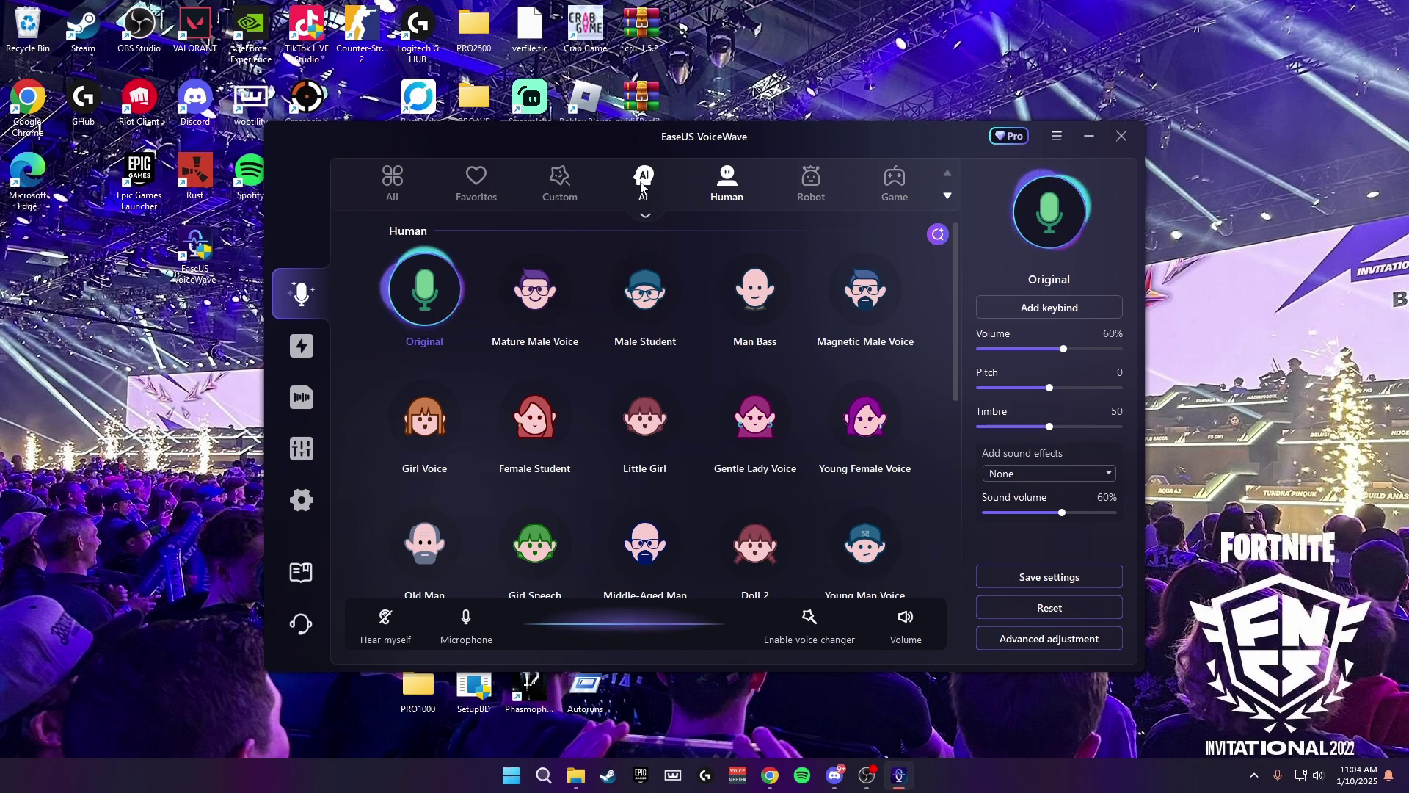
Show the AI character voices, scroll down the grid, and preview the Peter Griffin voice
click(658, 183)
scroll(957, 257, down, 2)
mouse_move(954, 275)
mouse_down()
mouse_move(958, 301)
mouse_move(904, 442)
mouse_up()
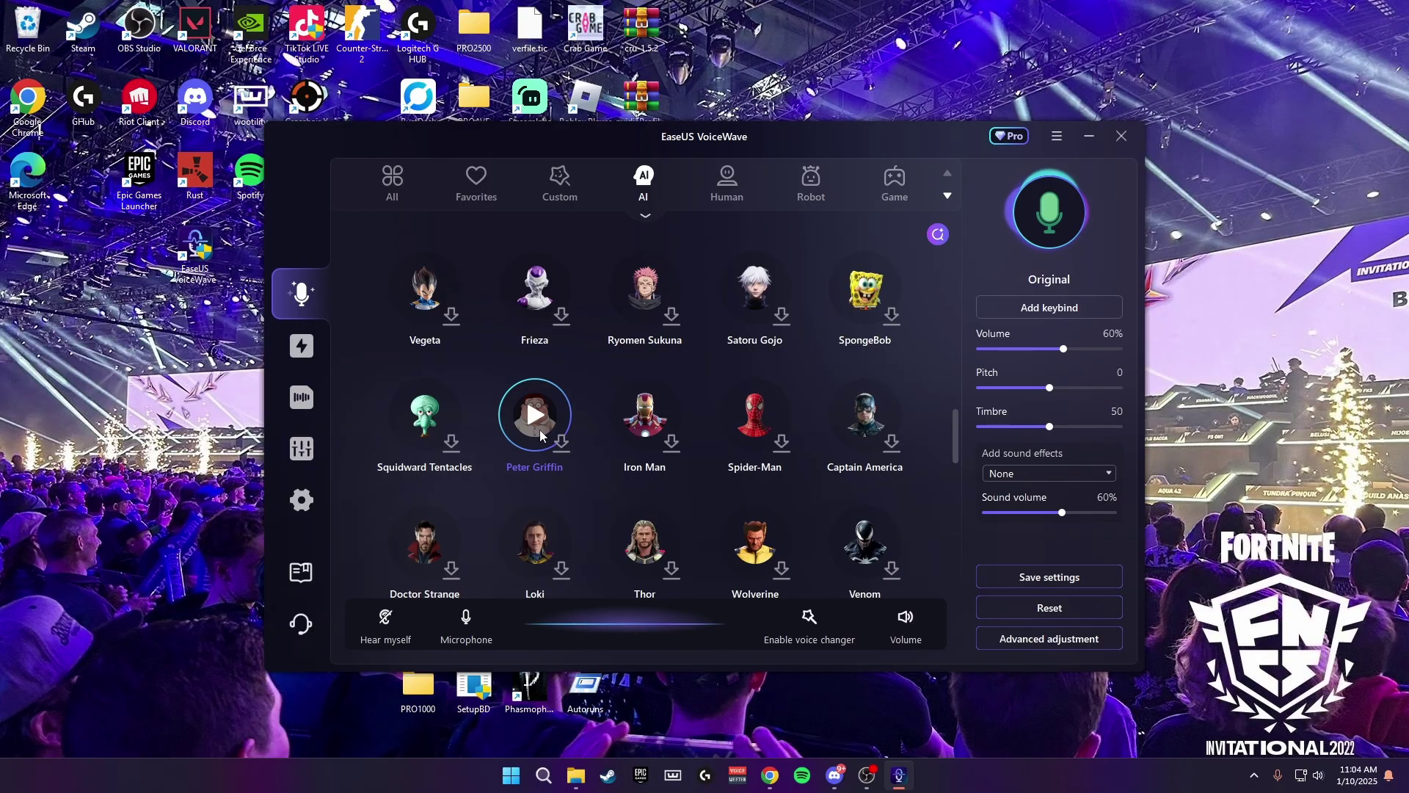
mouse_move(545, 427)
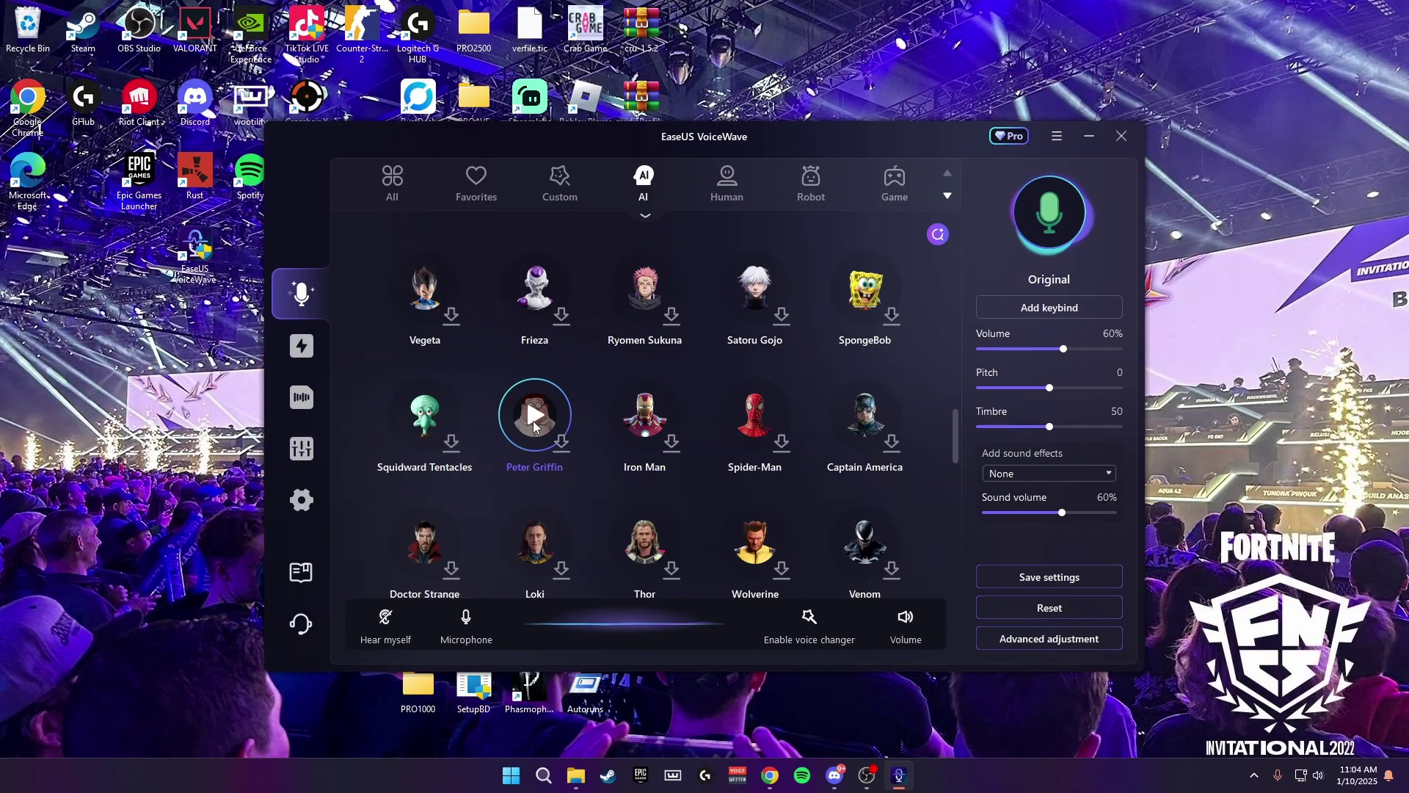
click(532, 419)
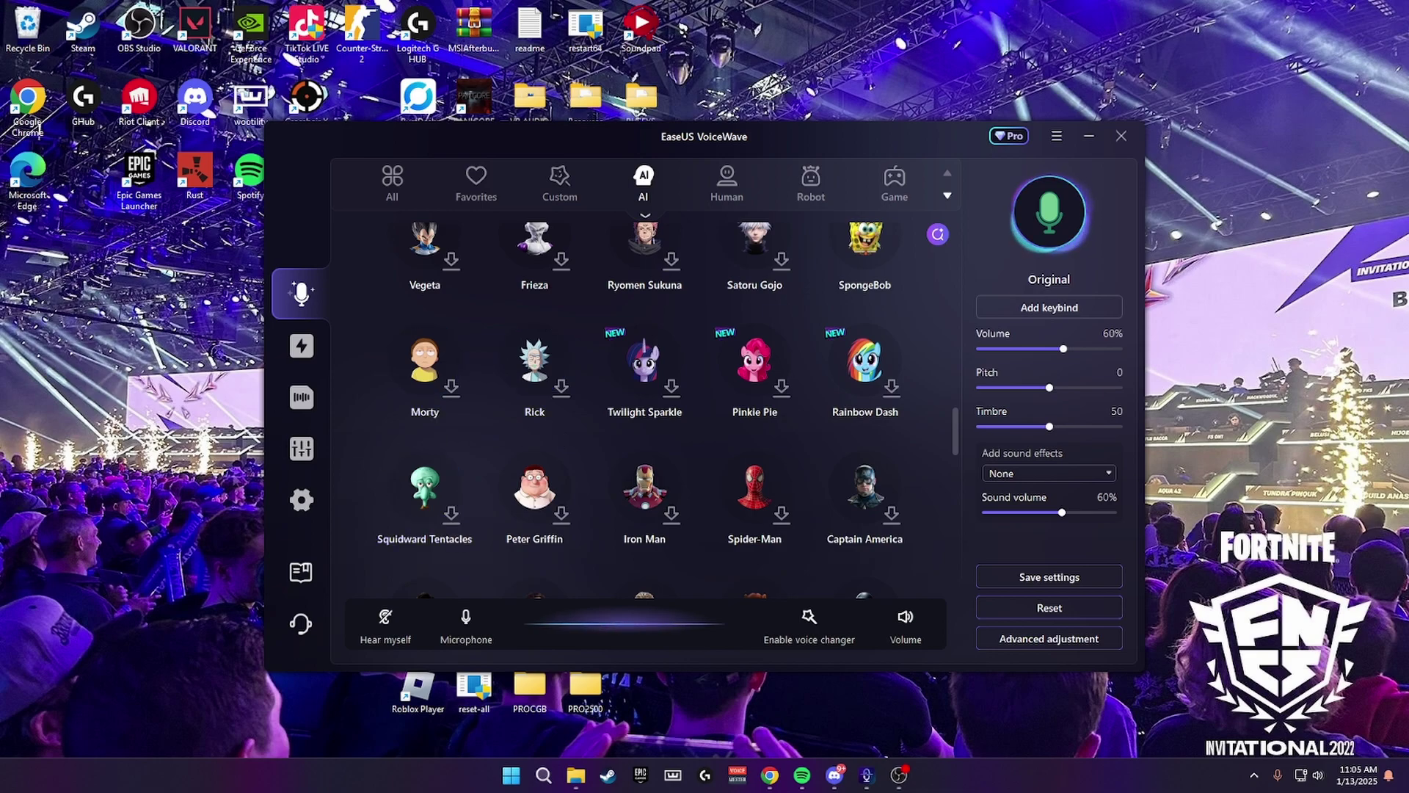
Scroll up the AI voice grid and apply the SpongeBob voice
scroll(821, 393, up, 2)
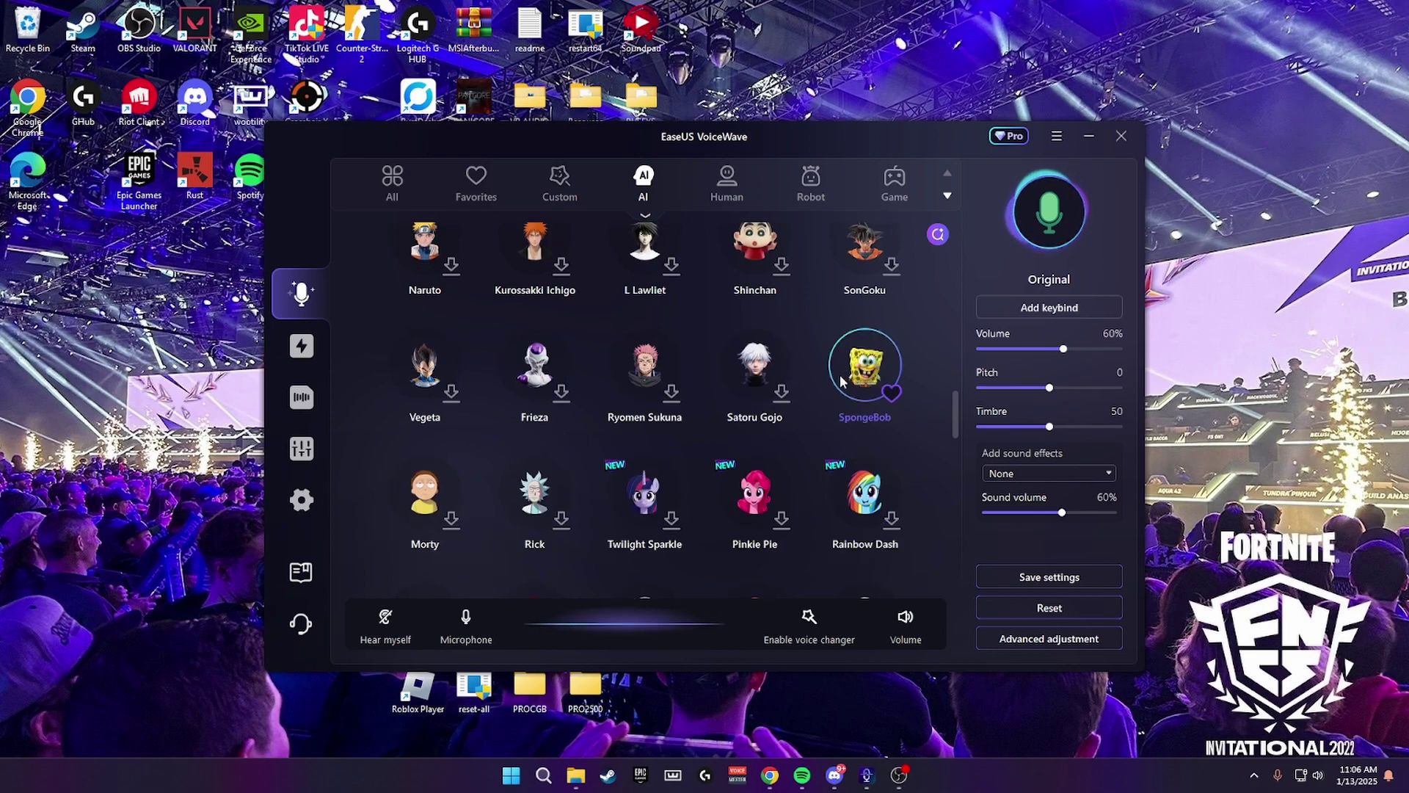
click(862, 381)
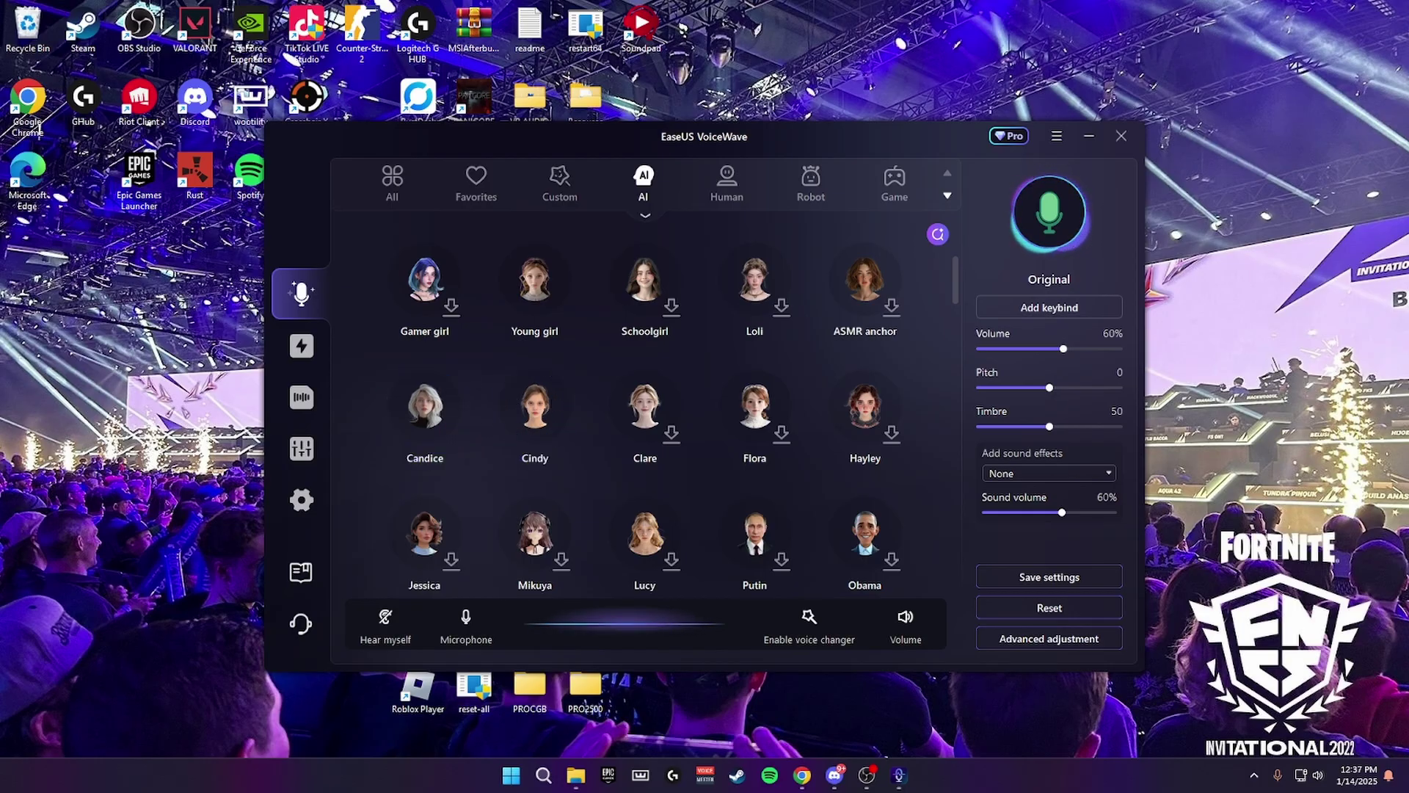
Apply the Candice AI voice from the AI grid
click(427, 418)
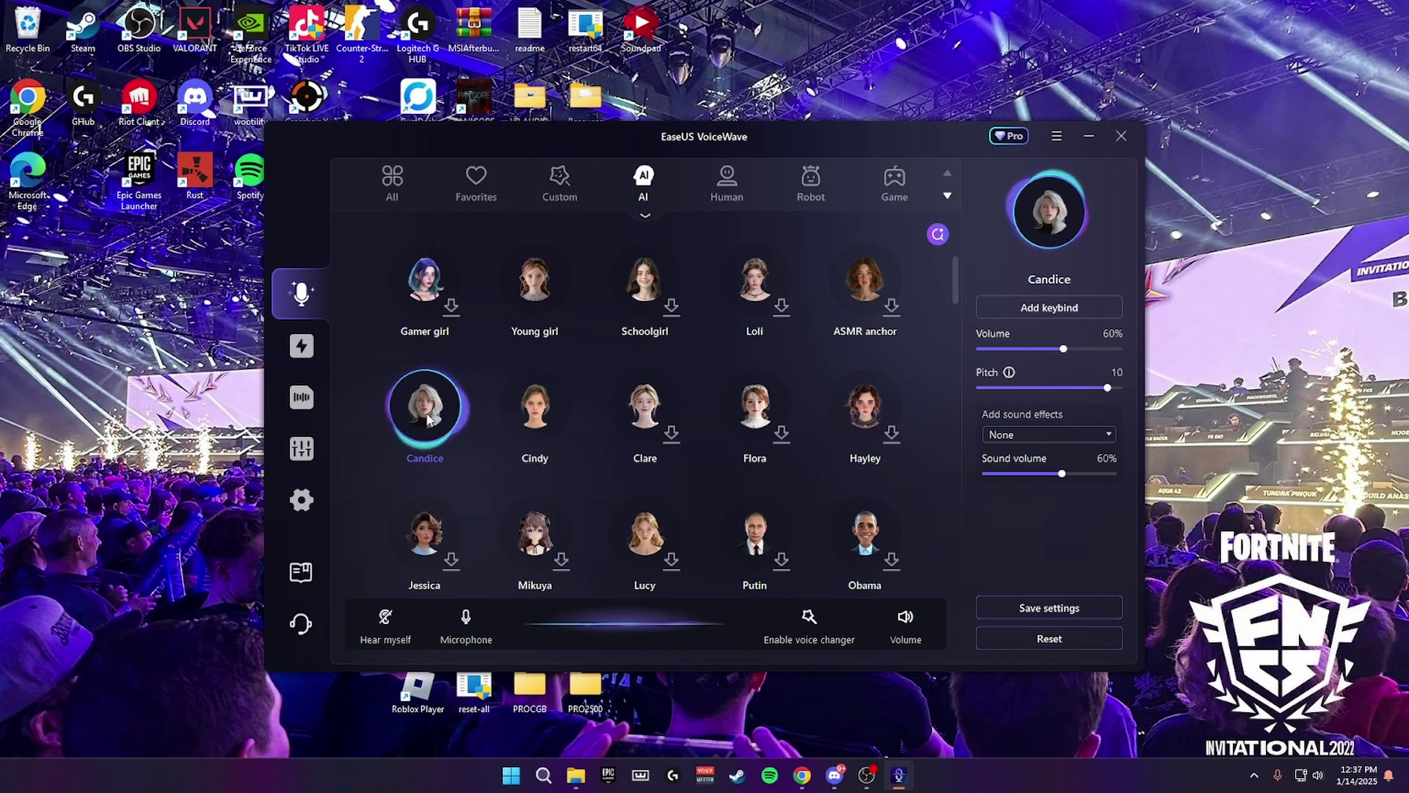
mouse_move(855, 259)
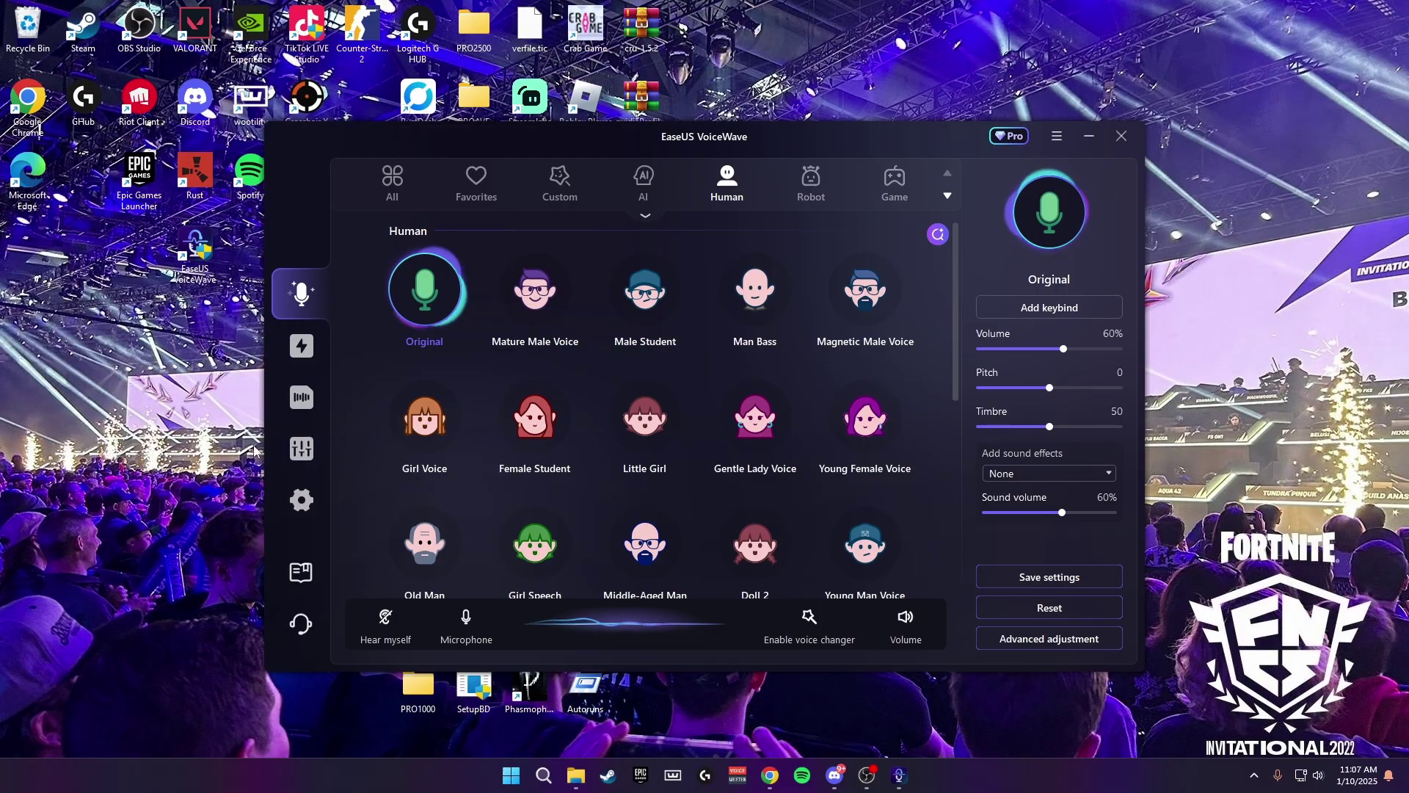
Check VoiceWave's microphone settings, then list the input devices in Discord's Voice & Video settings
click(304, 502)
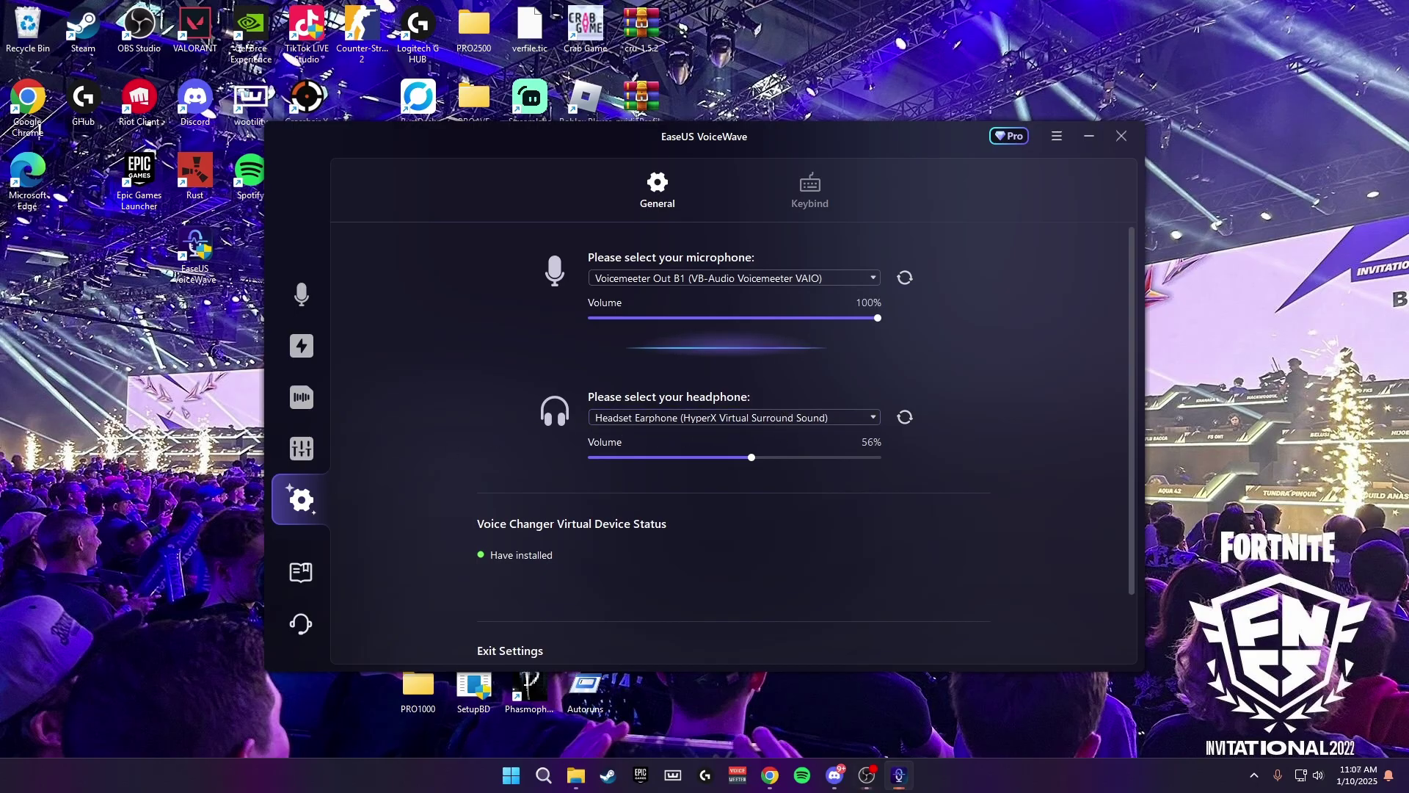
key(alt+Tab)
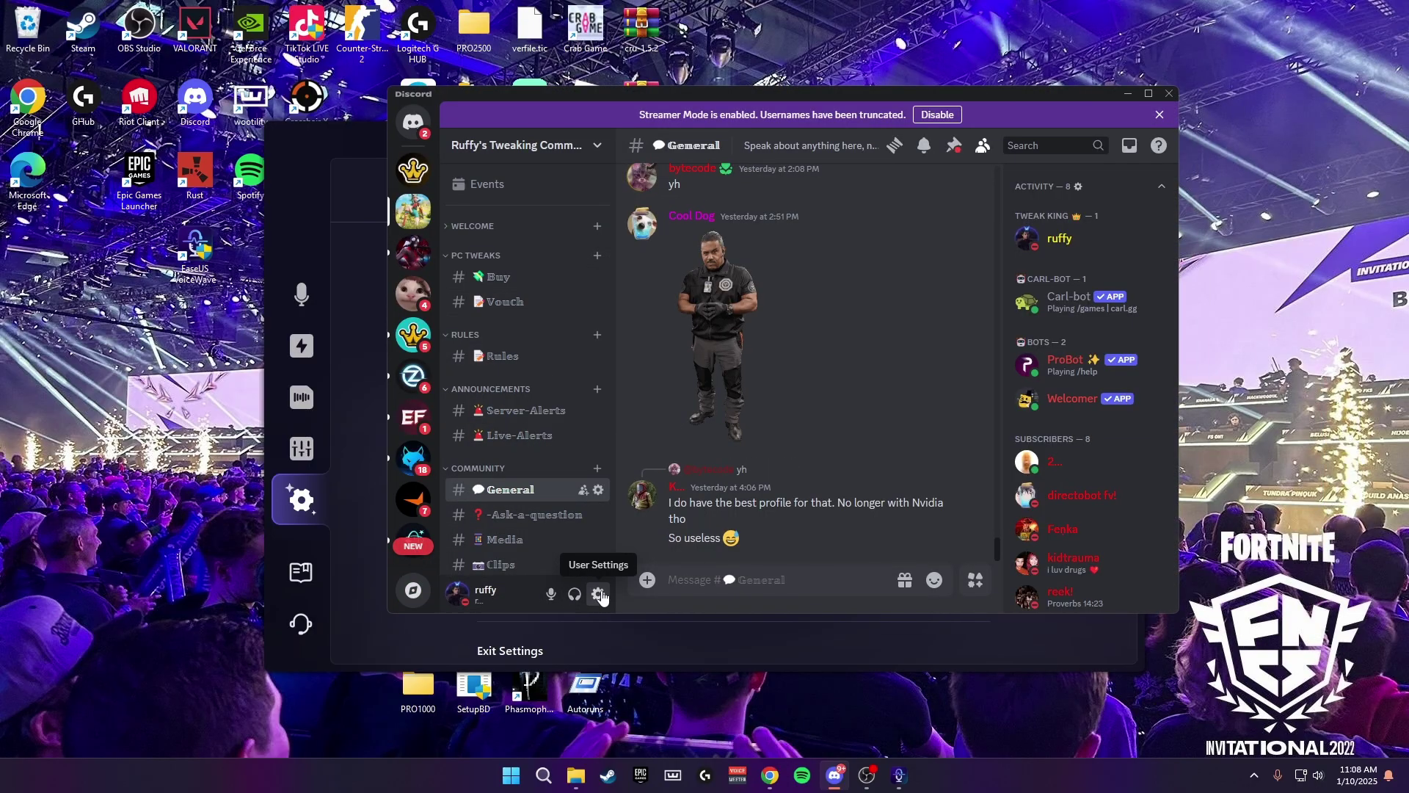
click(598, 594)
scroll(506, 440, down, 3)
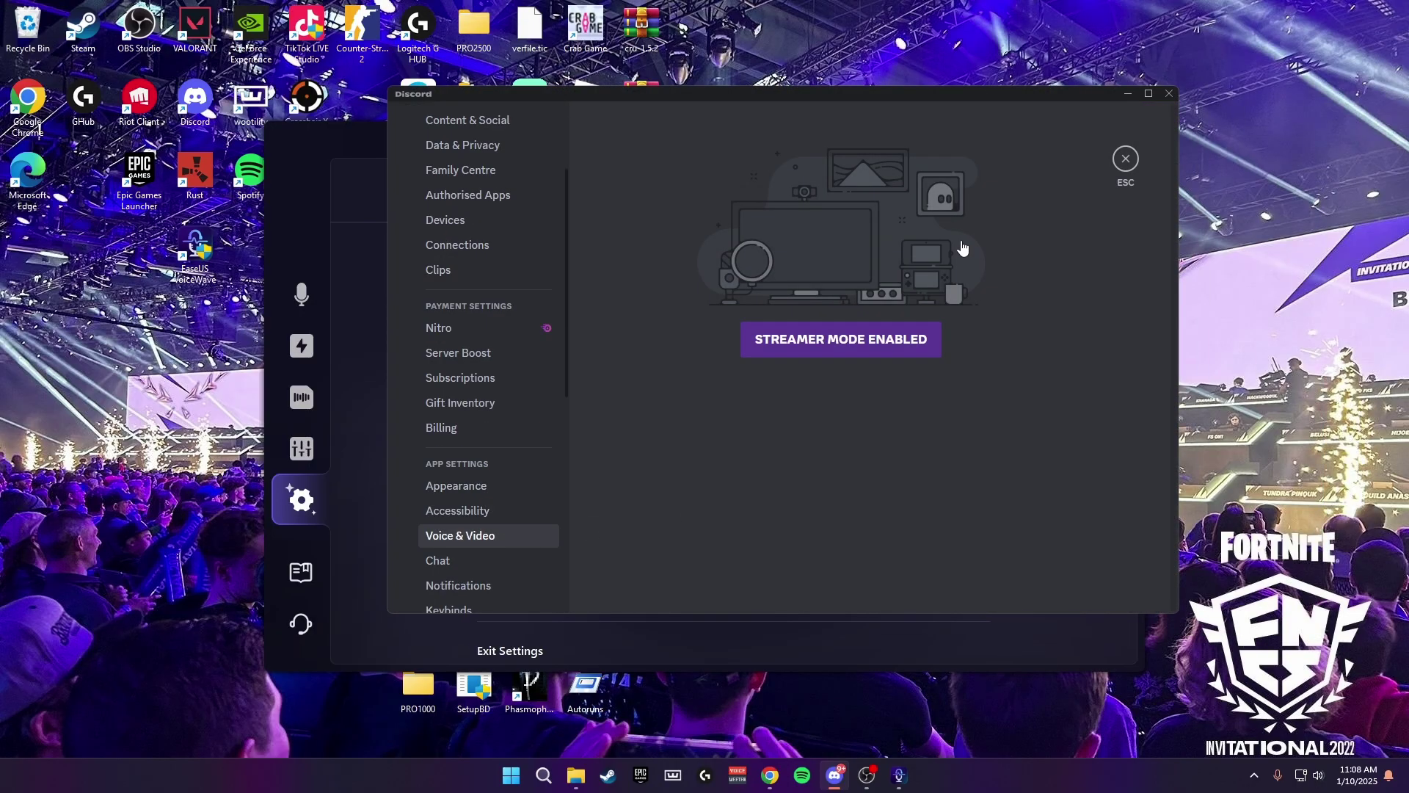
click(732, 213)
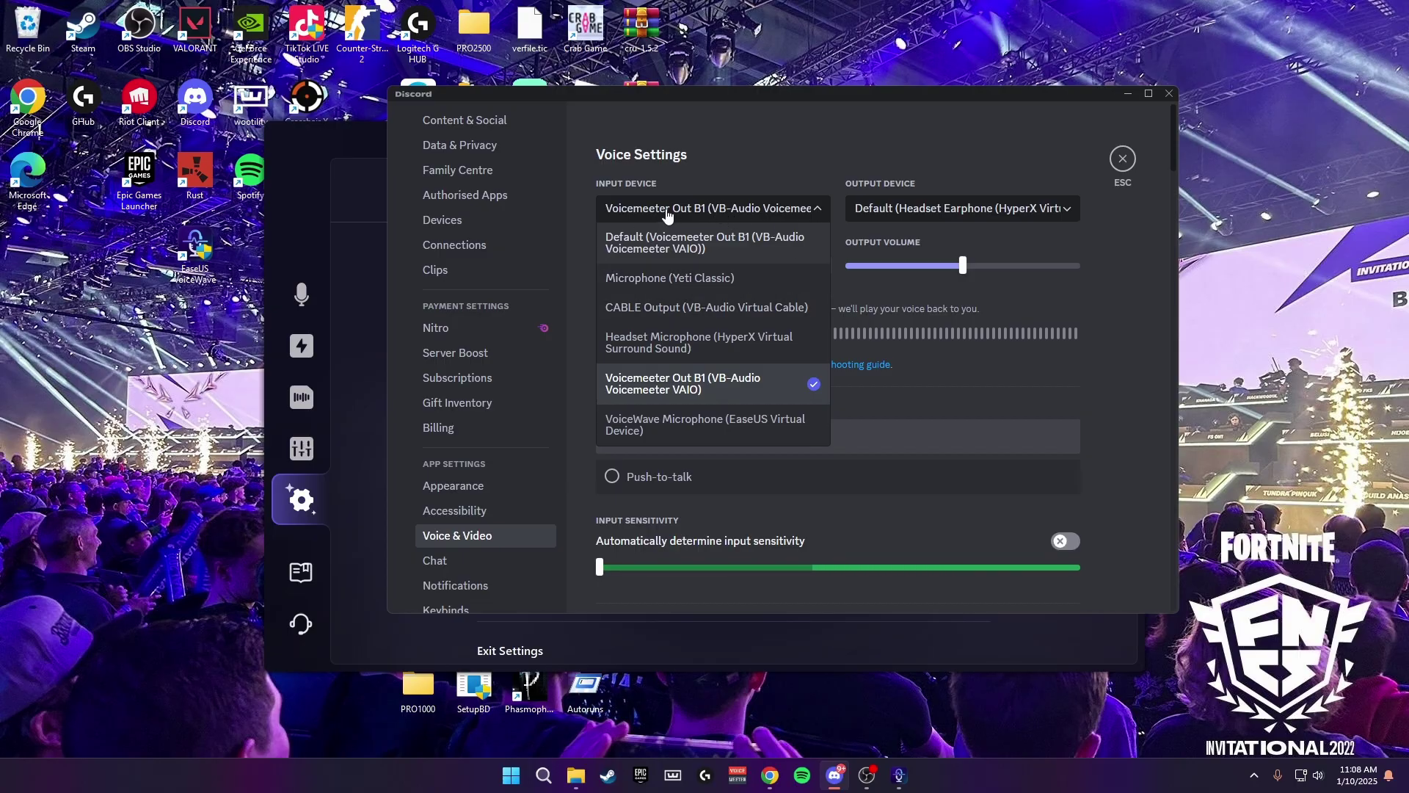
Set Discord's input device to VoiceWave Microphone and apply Girl Voice in VoiceWave
click(693, 429)
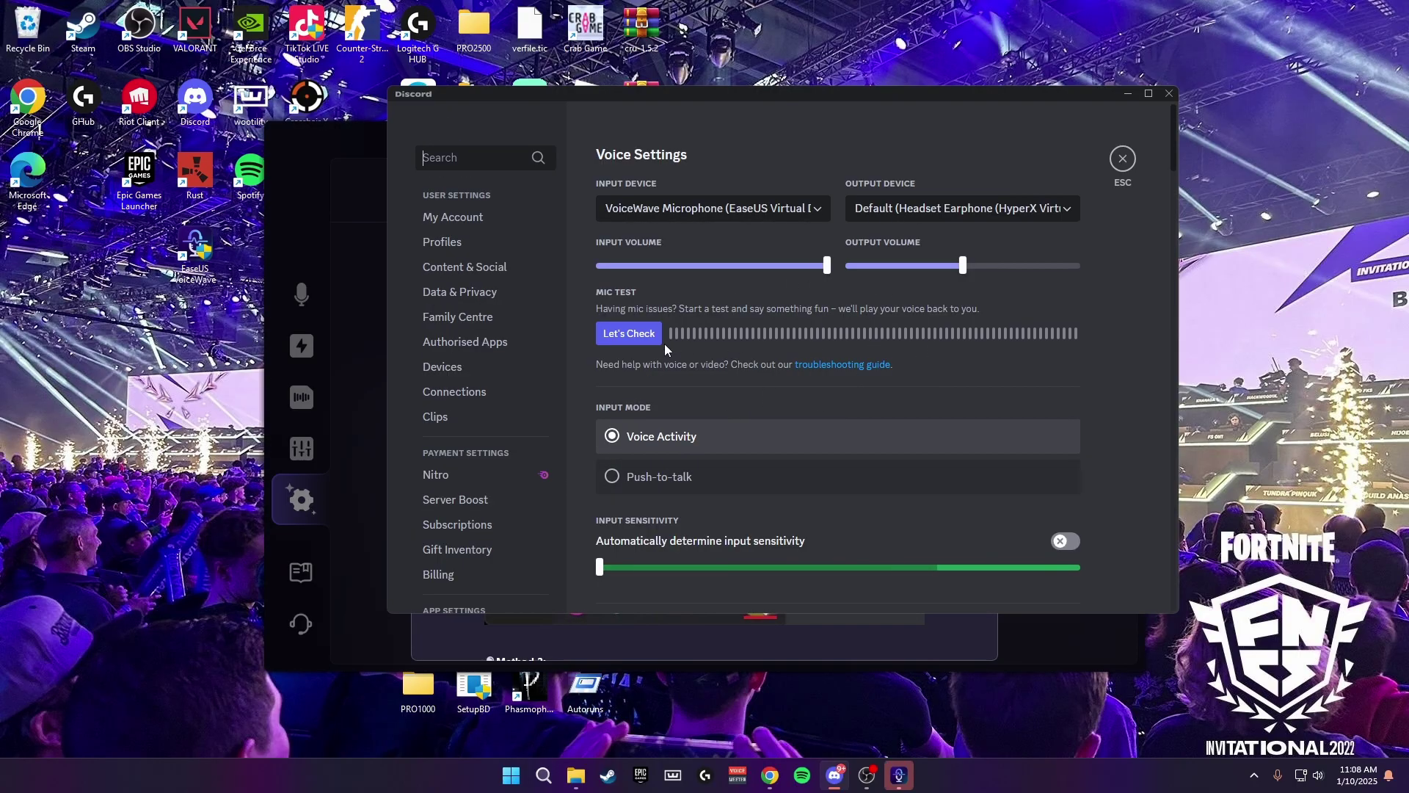
click(301, 294)
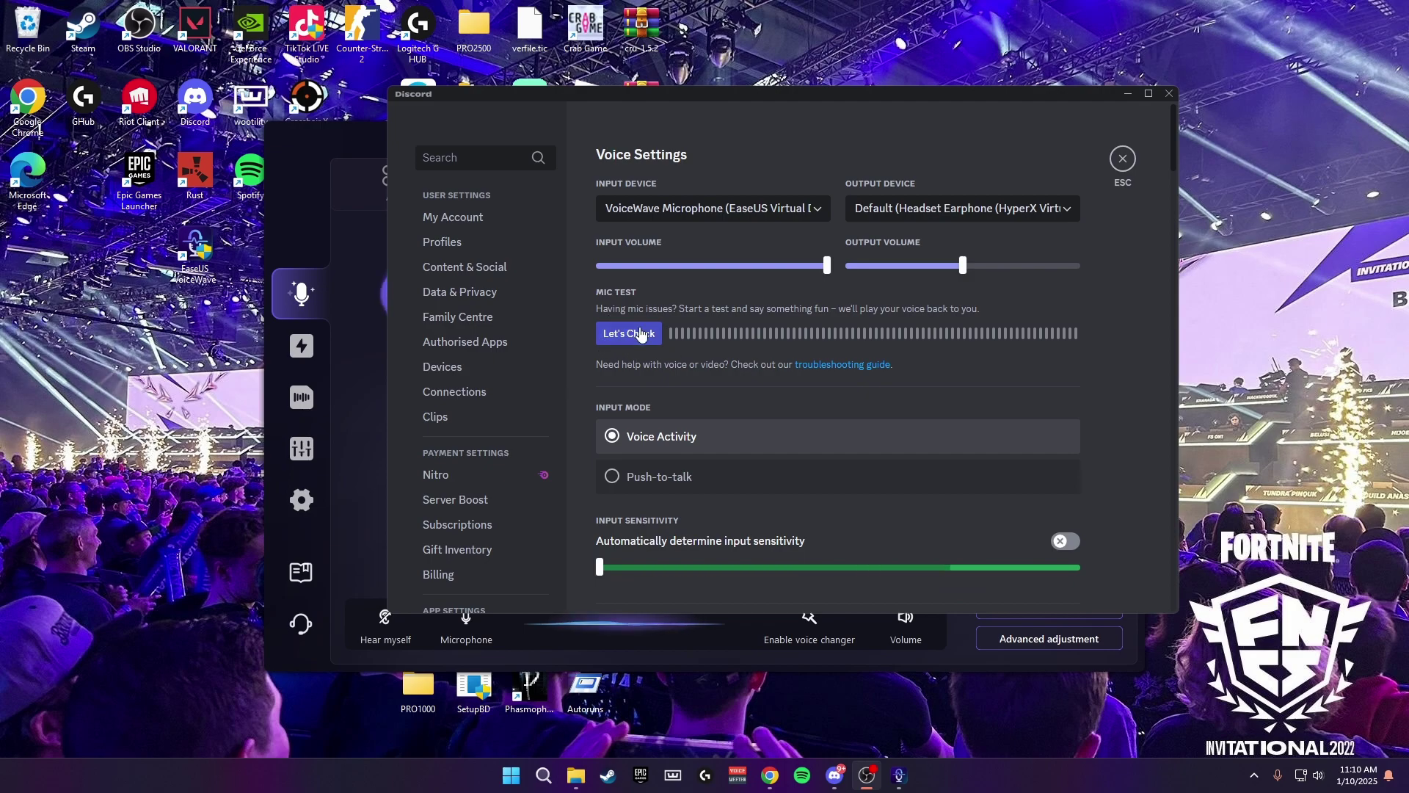
click(382, 282)
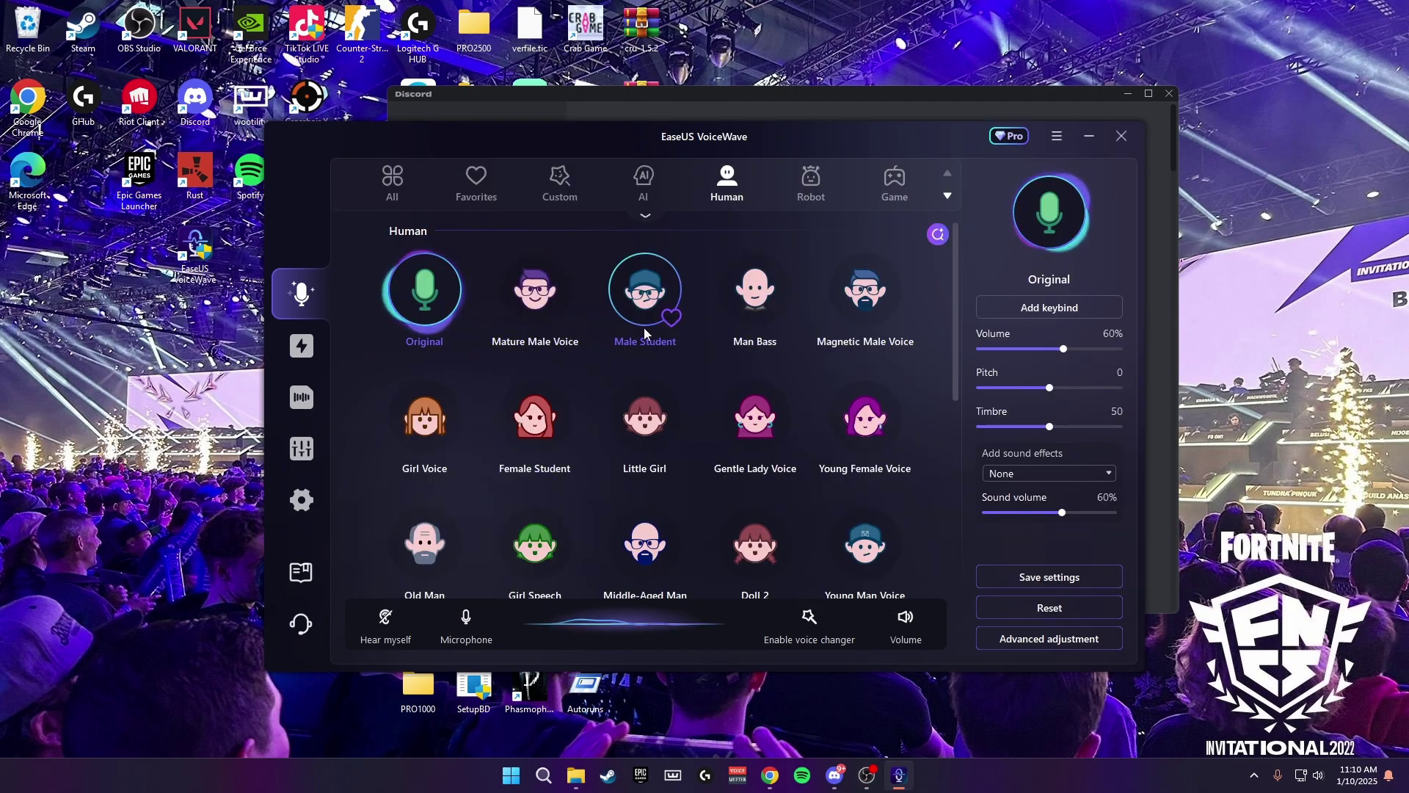
click(420, 431)
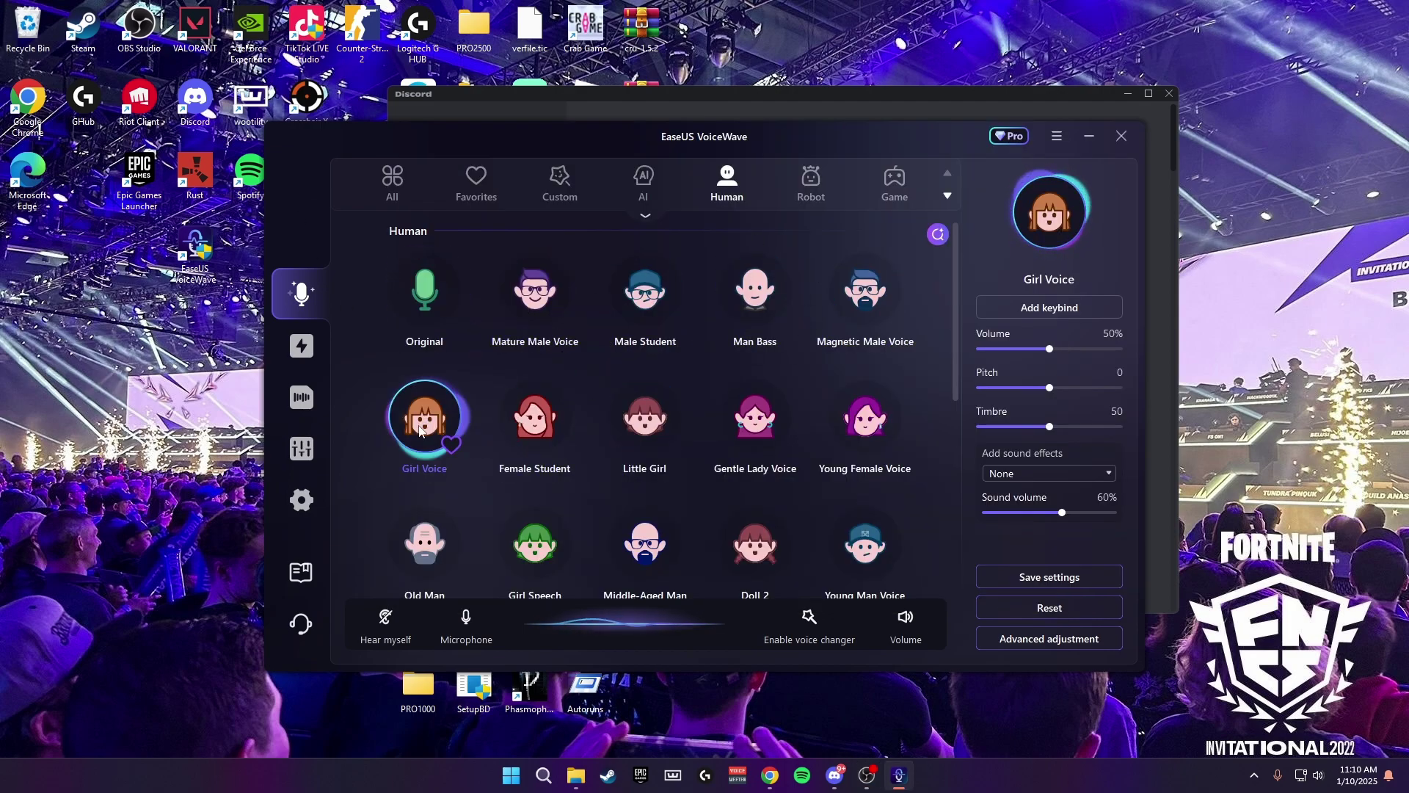
Run and stop Discord's microphone test with the Girl Voice effect active
click(835, 775)
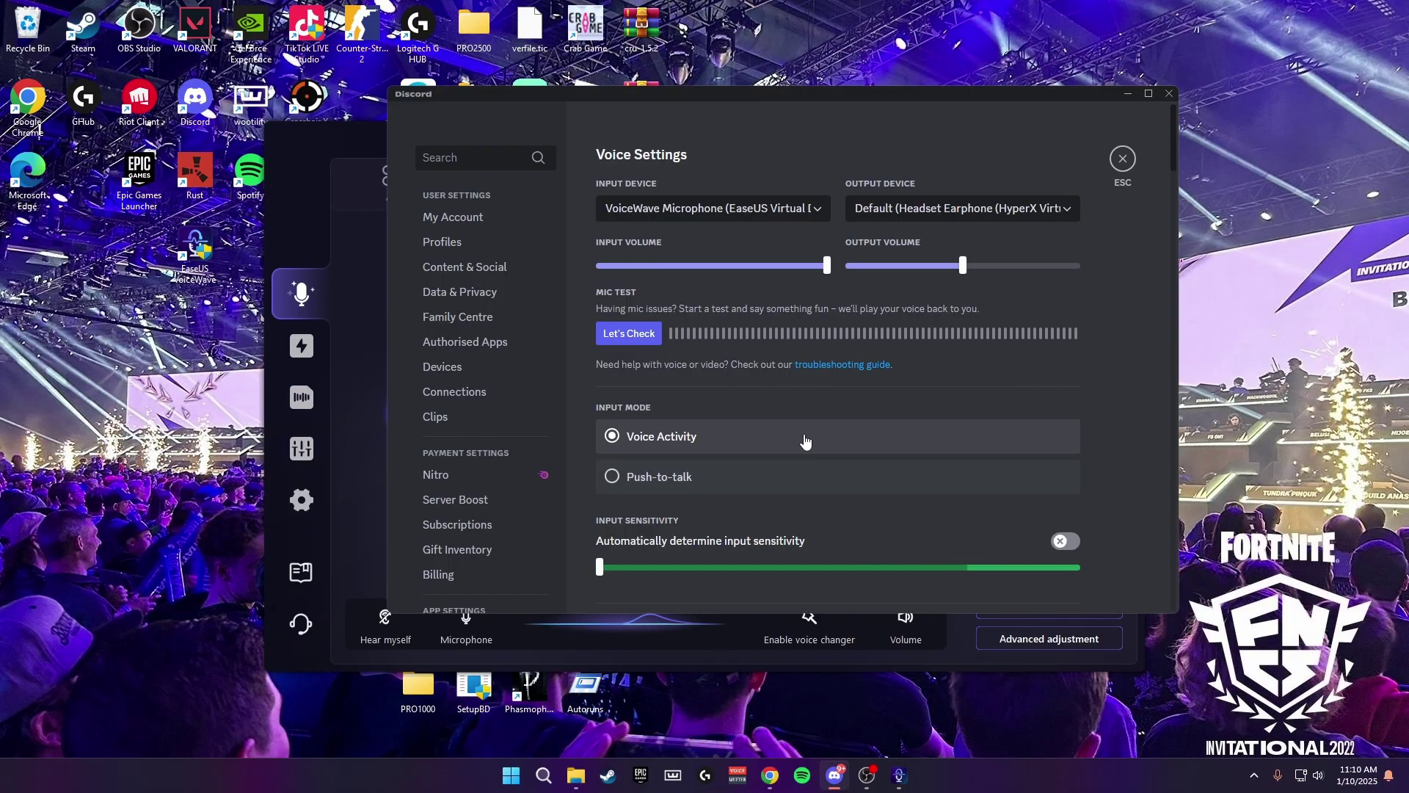
click(638, 334)
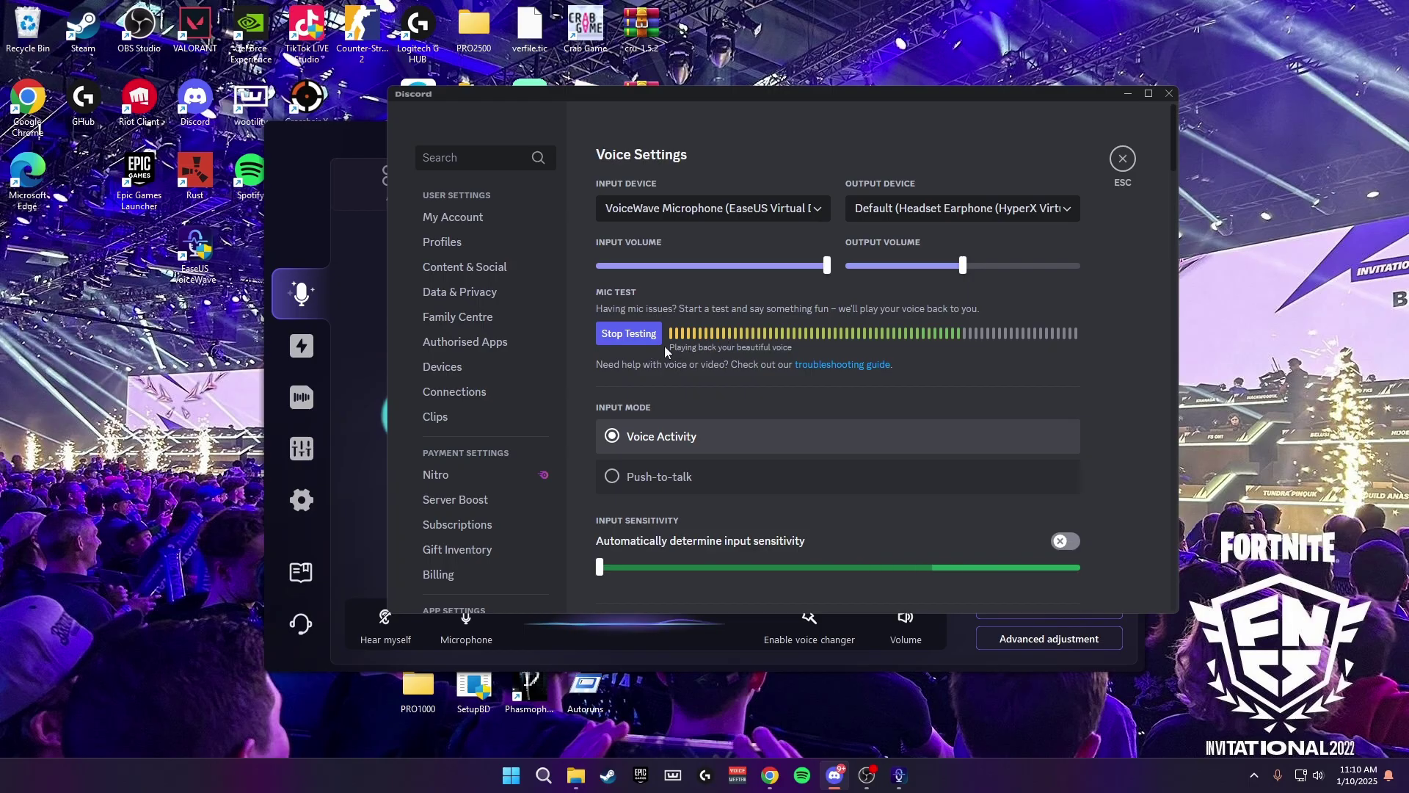
click(622, 336)
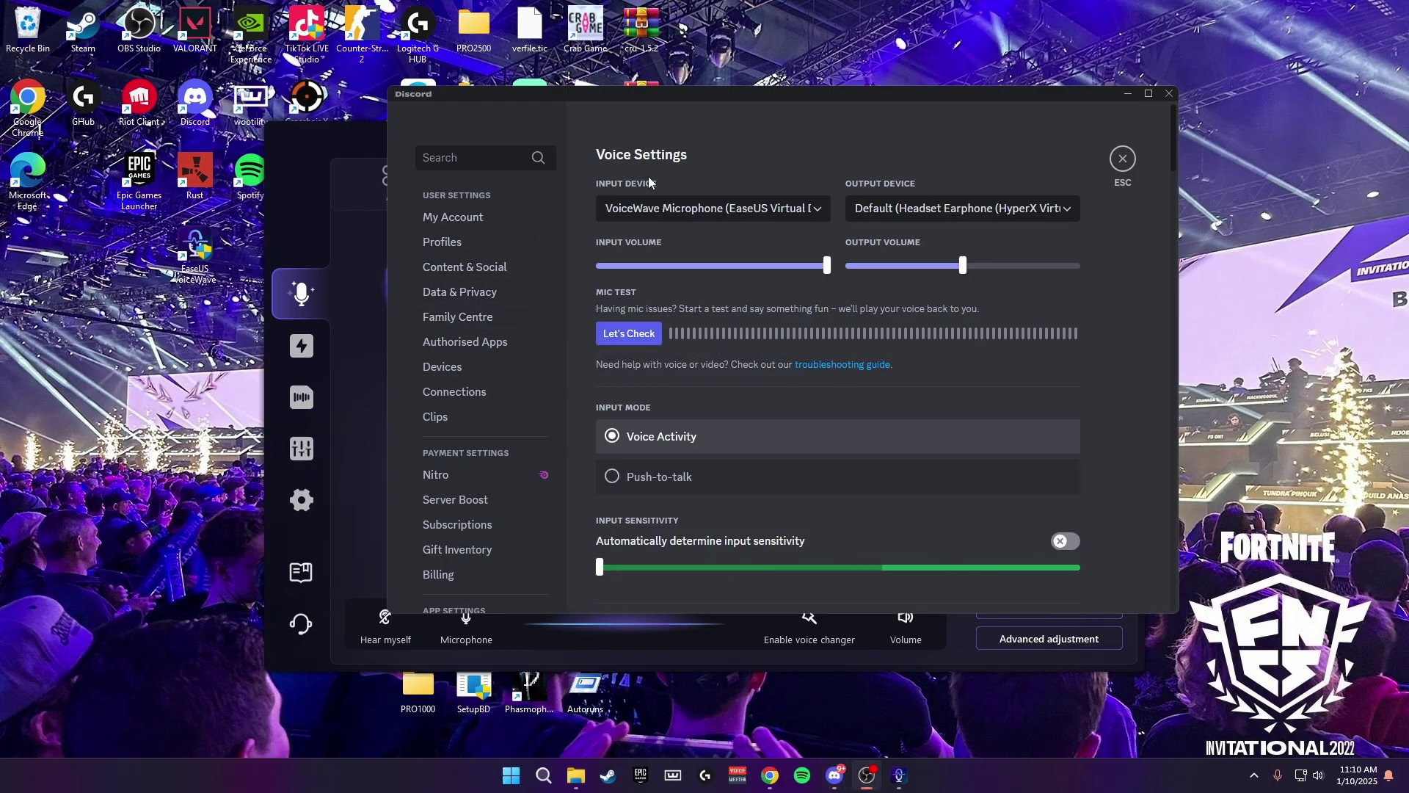
Leave voice settings, browse the -Ask-a-question channel, then show the desktop with Win+D
click(1122, 159)
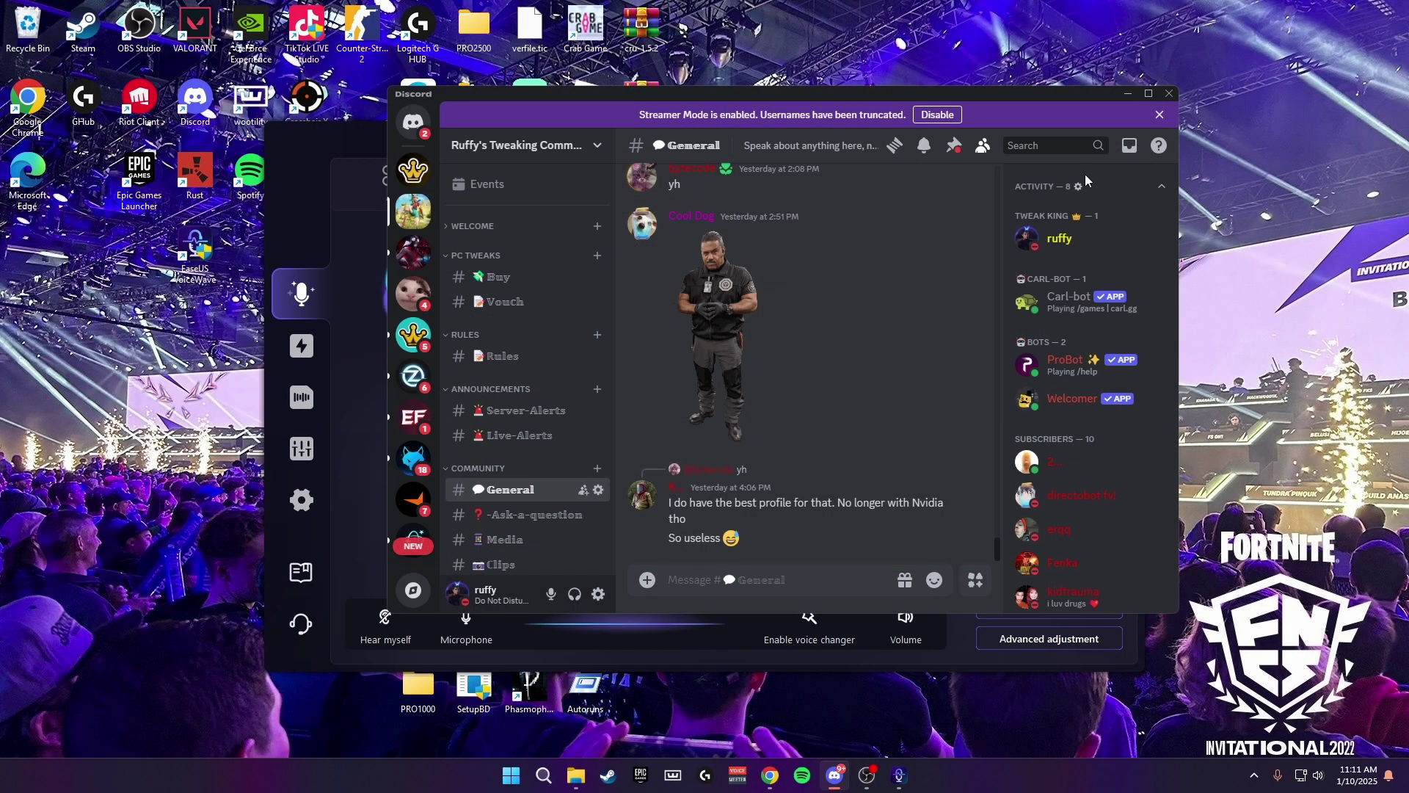
scroll(715, 462, up, 5)
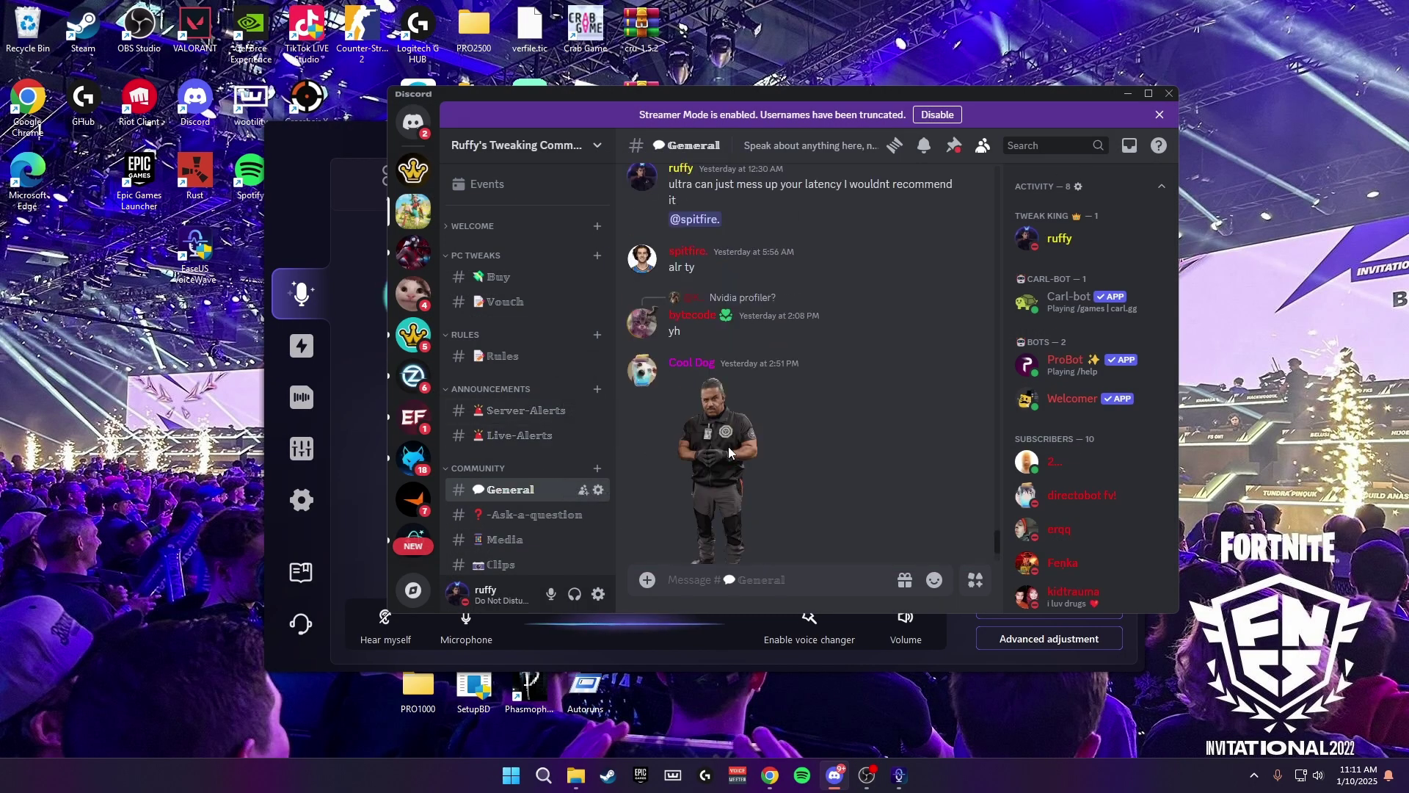
scroll(715, 459, down, 5)
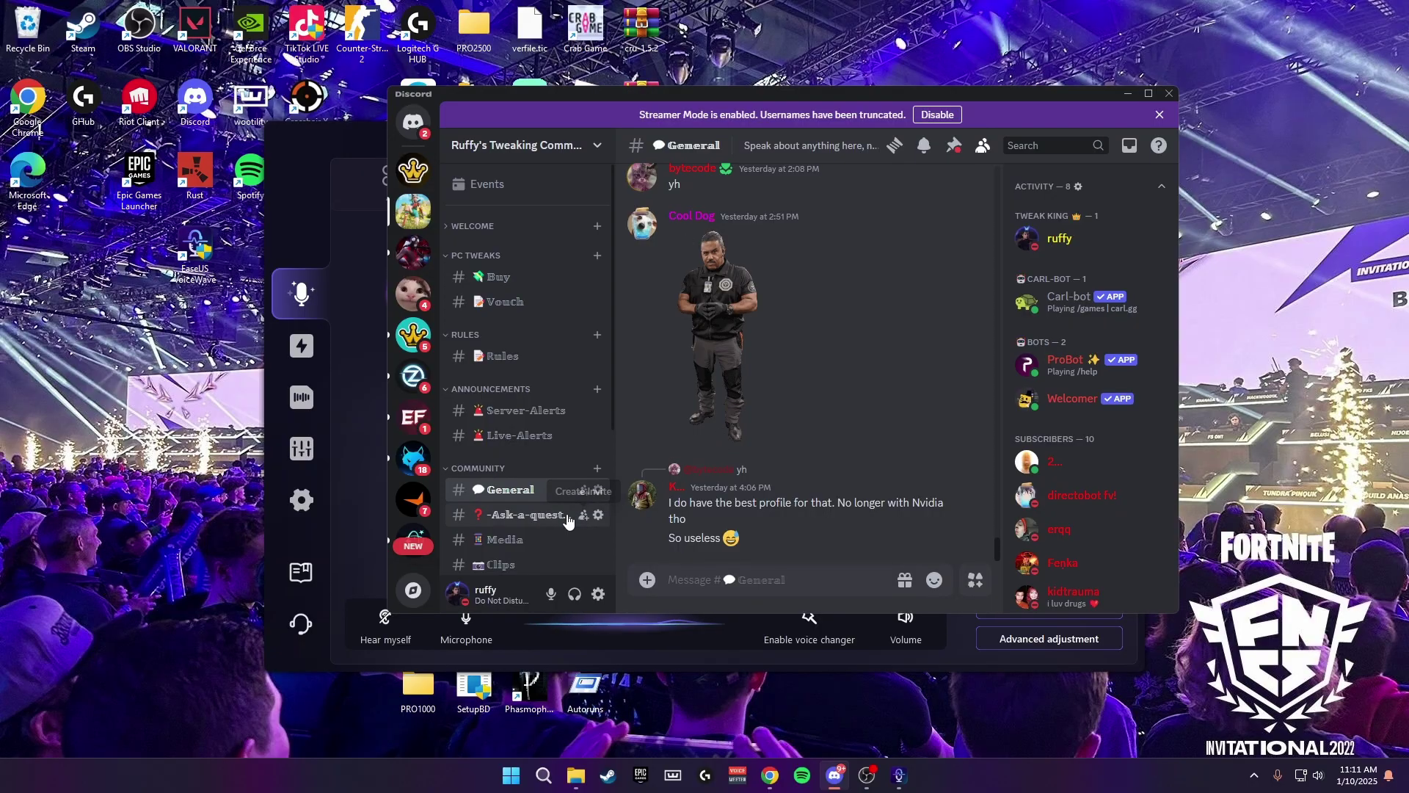
click(528, 514)
scroll(727, 459, down, 5)
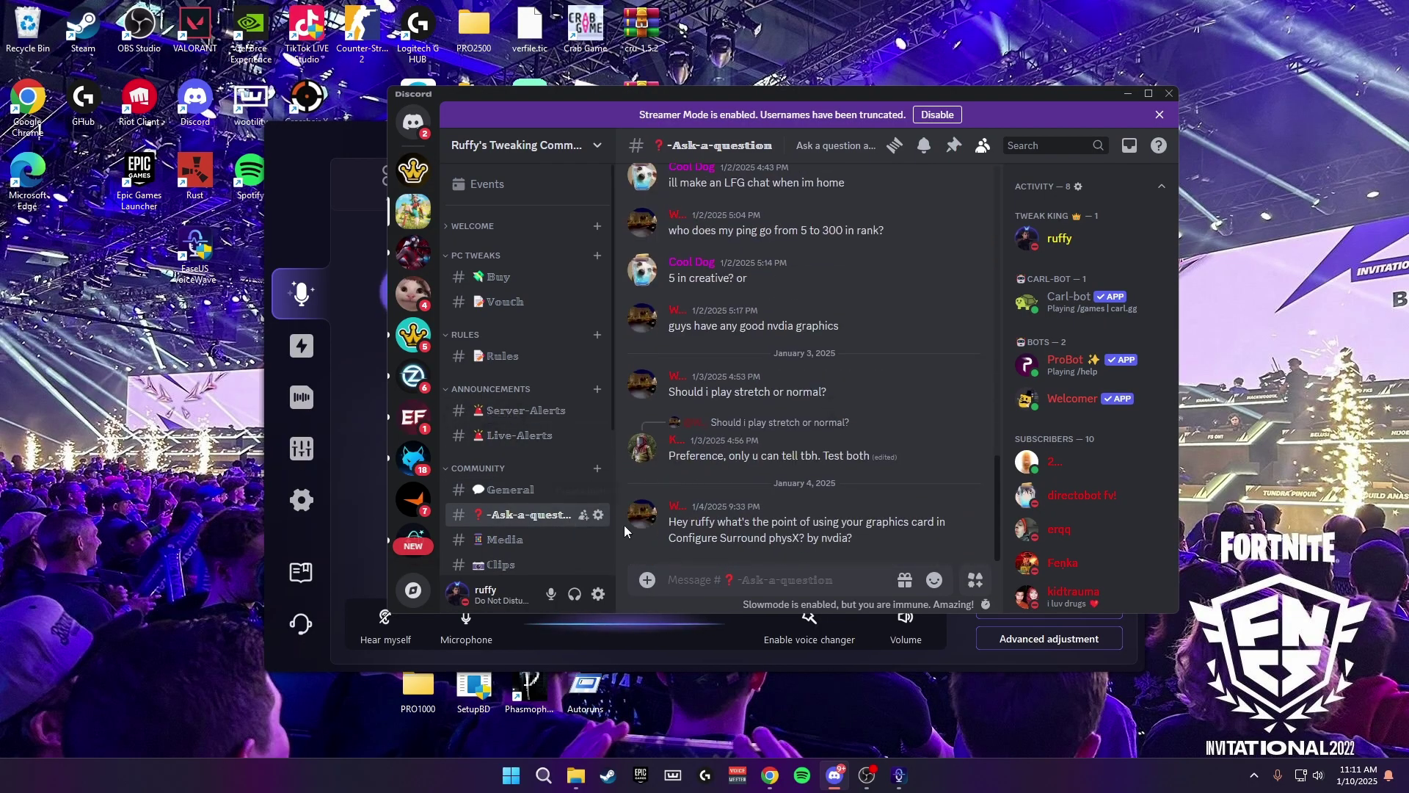
key(super+d)
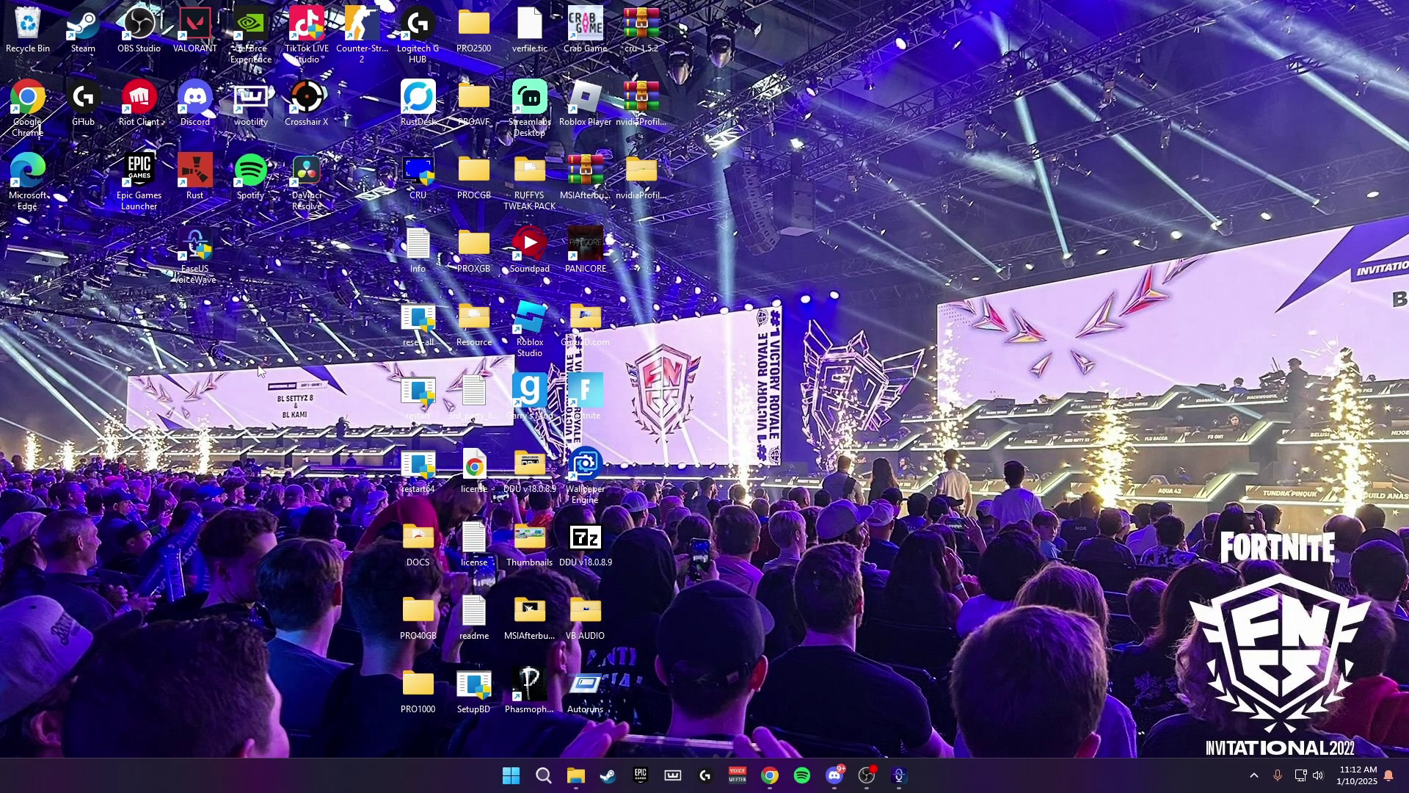
Launch Fortnite and open Settings > Communication to check the voice chat input device
double_click(593, 390)
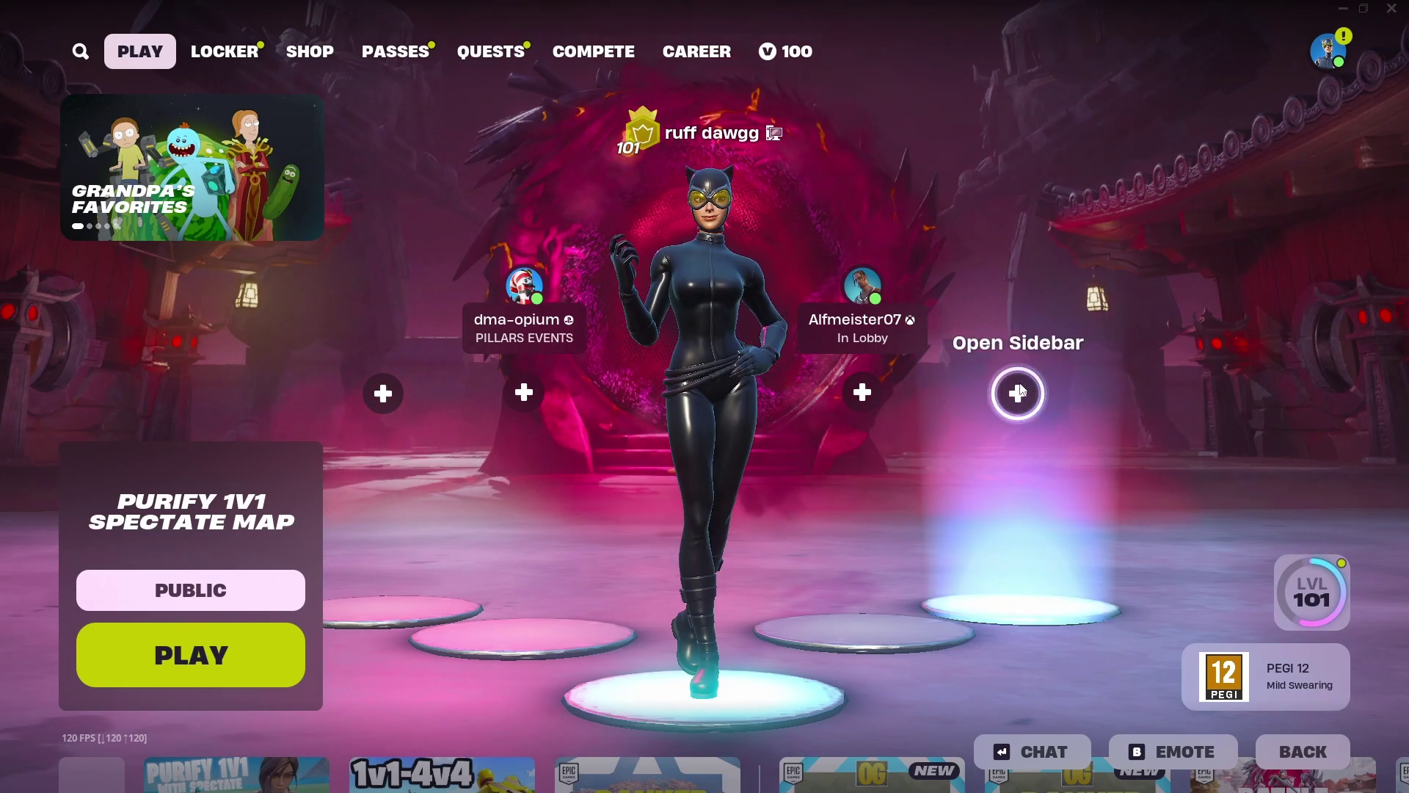
click(1020, 392)
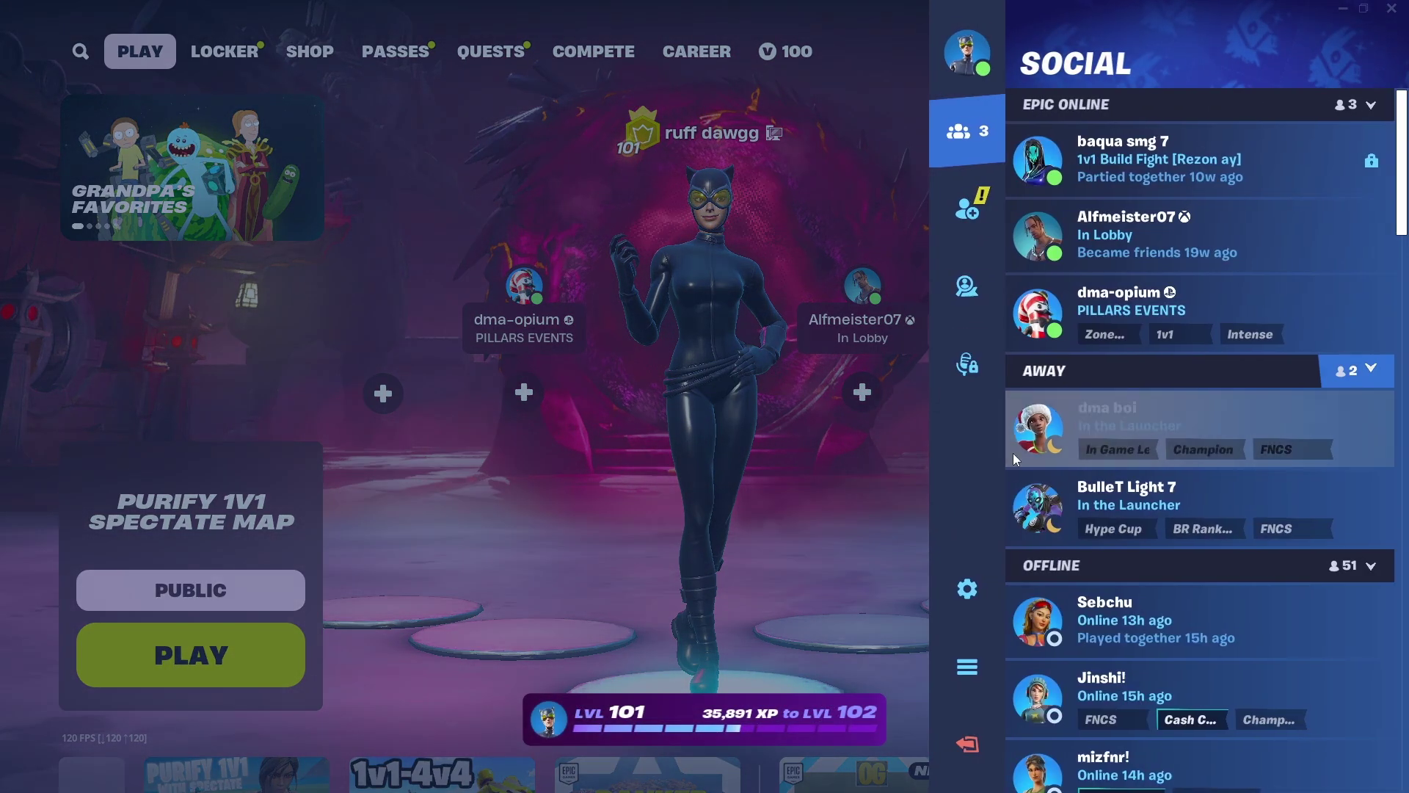
click(966, 583)
click(492, 36)
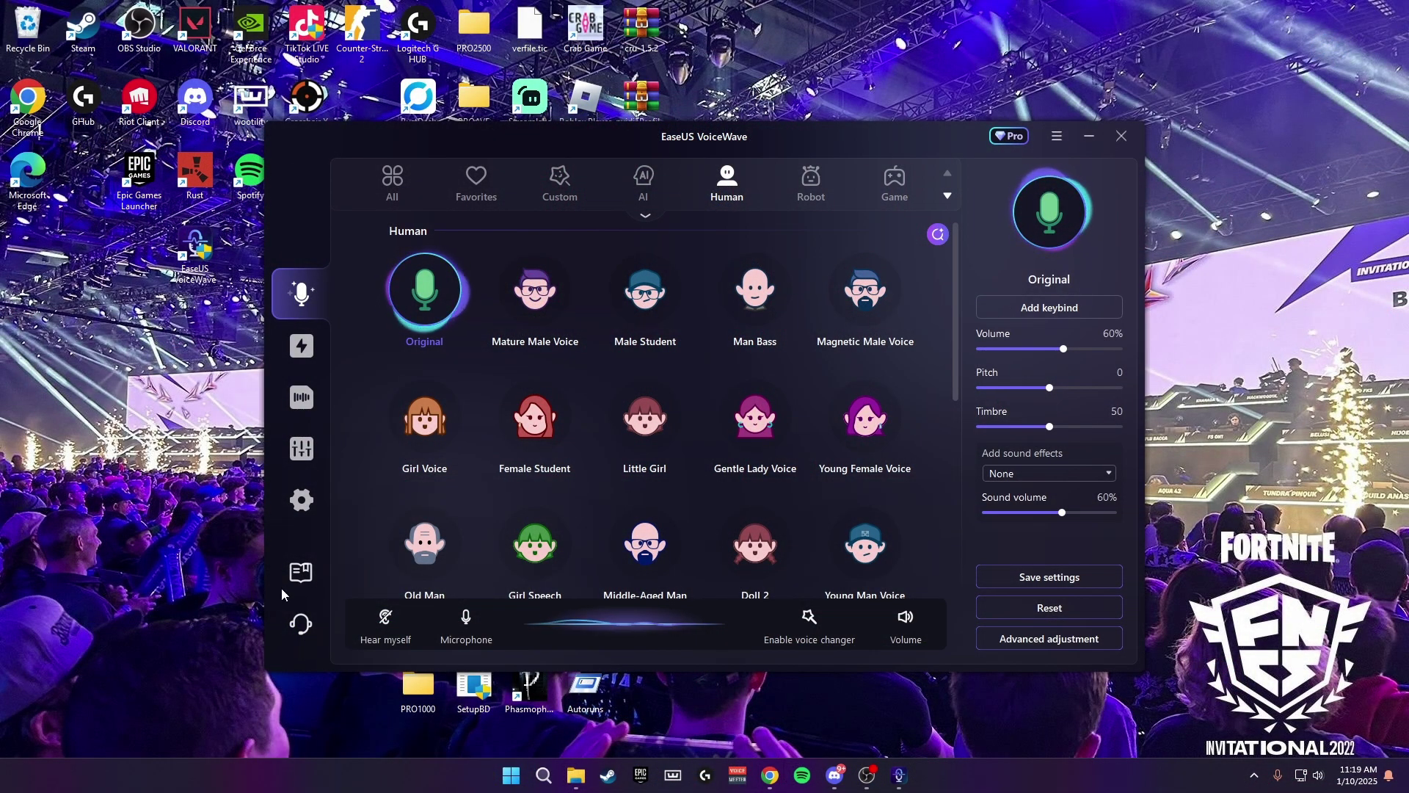
Browse the AI and Human voice tabs, then open the soundboard with all categories shown
click(646, 183)
click(726, 184)
click(302, 345)
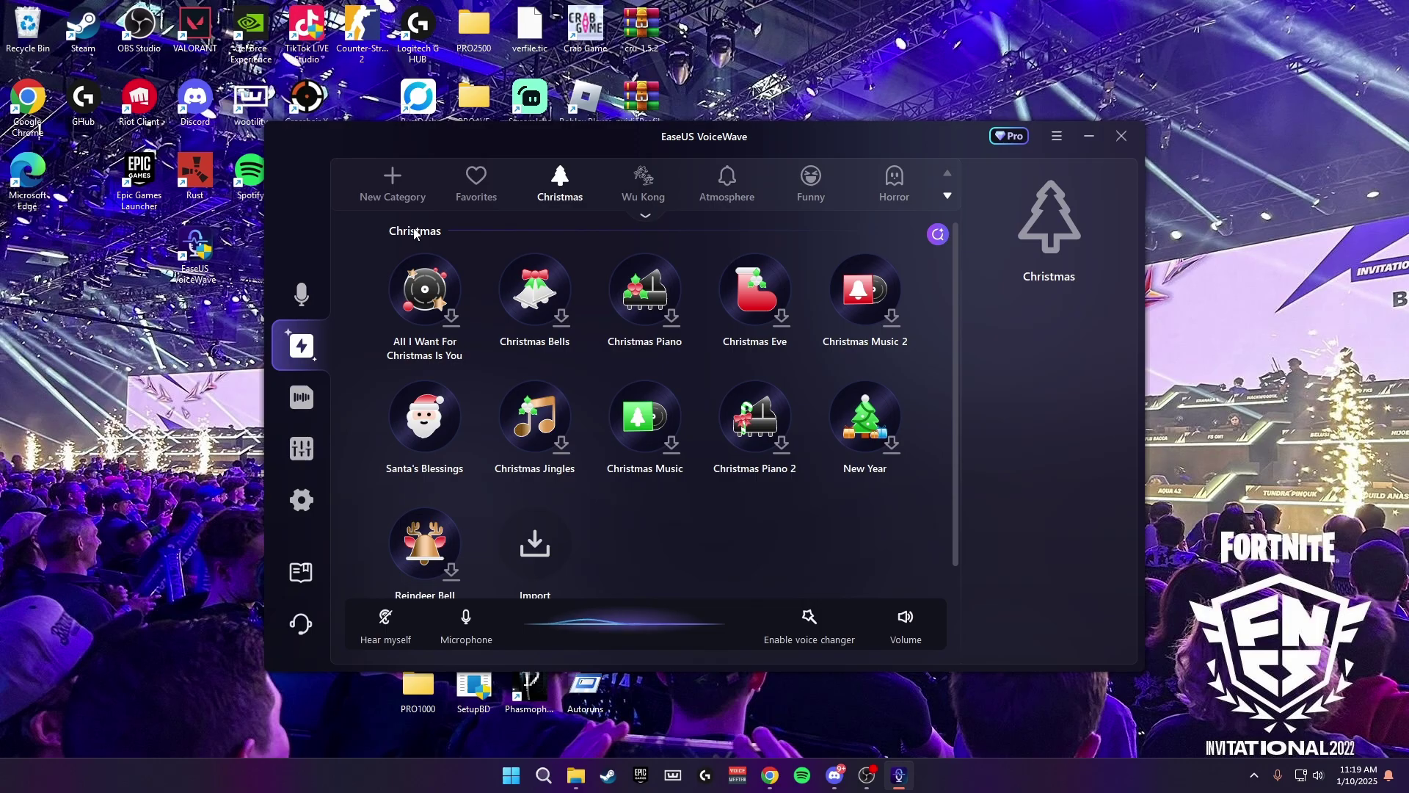
click(646, 219)
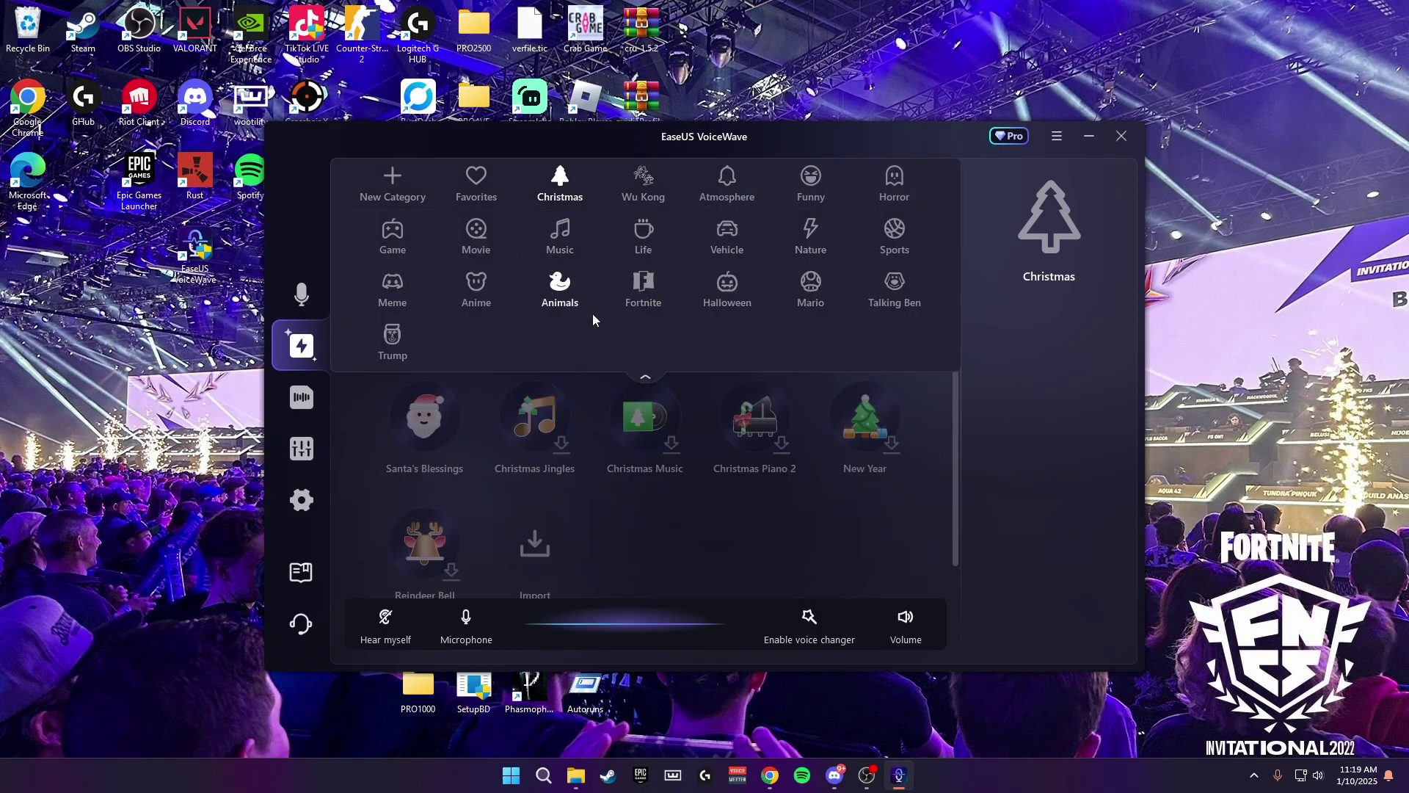
Switch to the Meme category and select the Discord Leave sound at 40% volume
click(393, 288)
scroll(514, 404, down, 5)
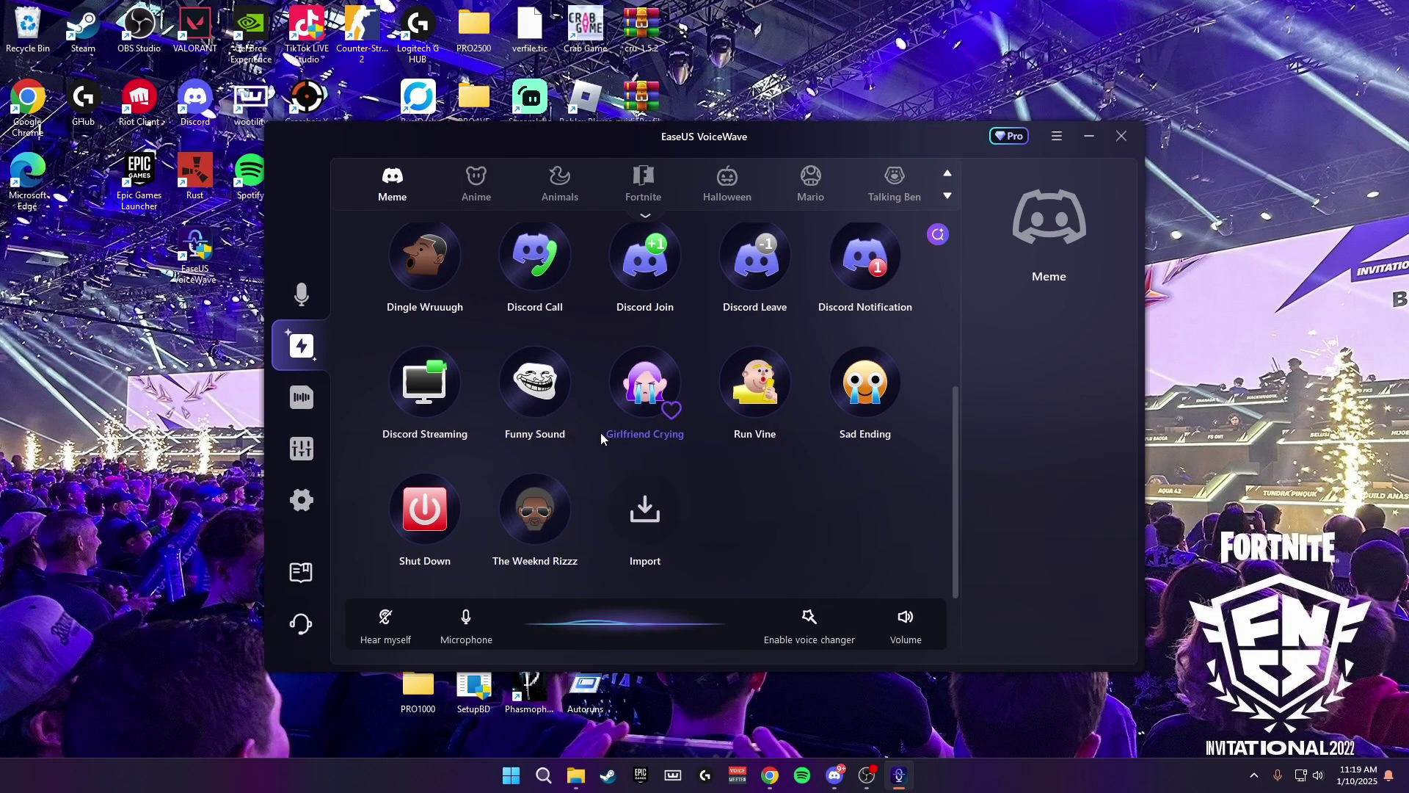
scroll(739, 341, up, 2)
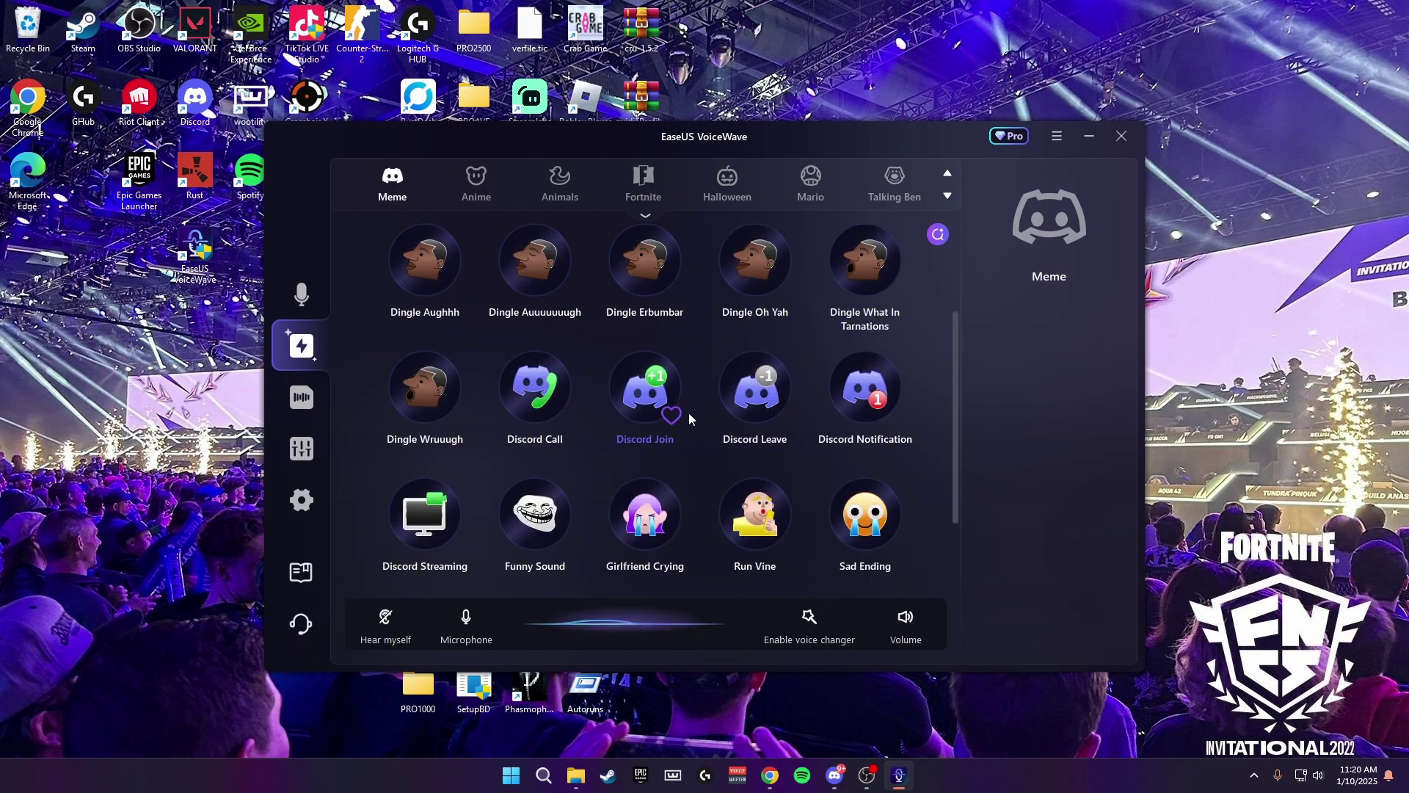
click(755, 392)
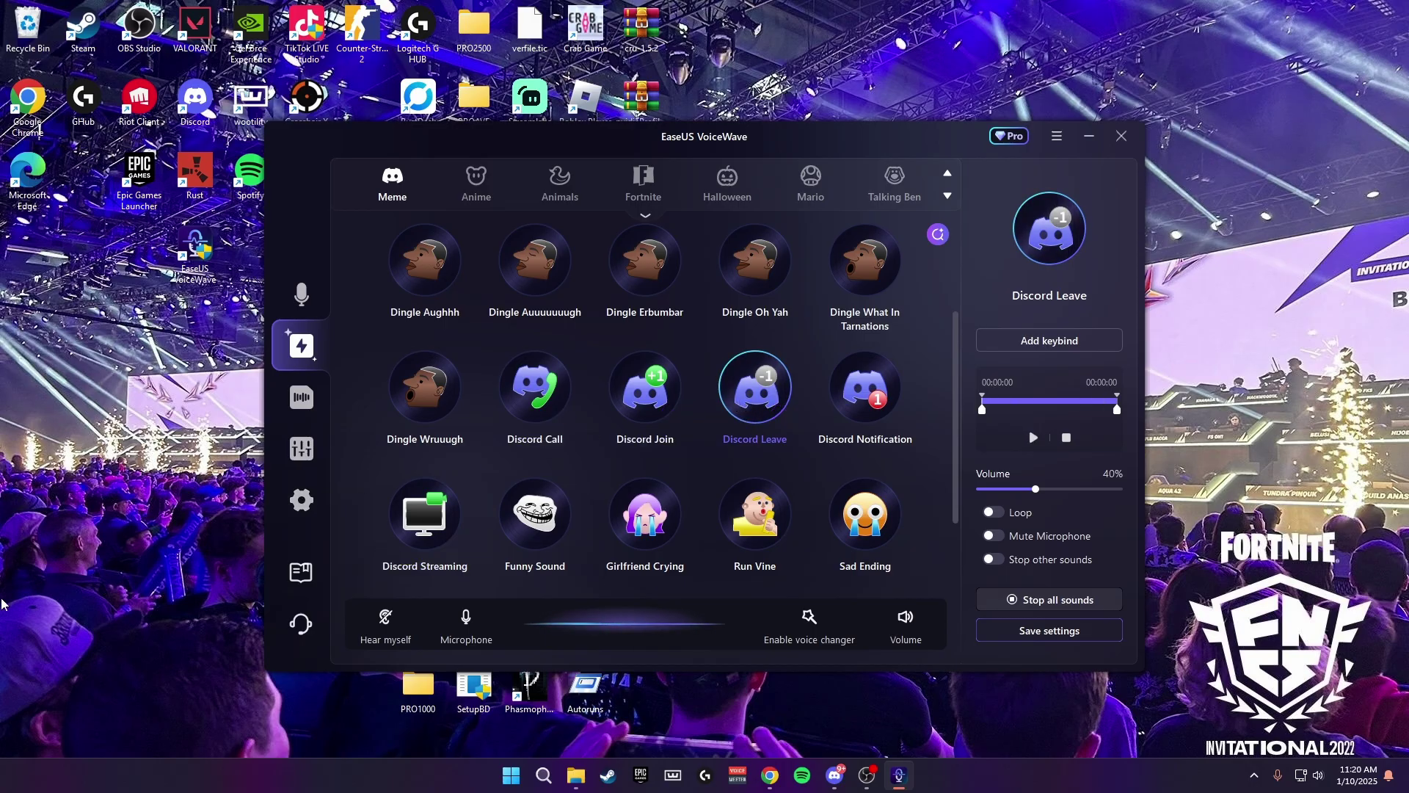
Return to the voice changer and show the All voices list, keeping Original active
click(301, 292)
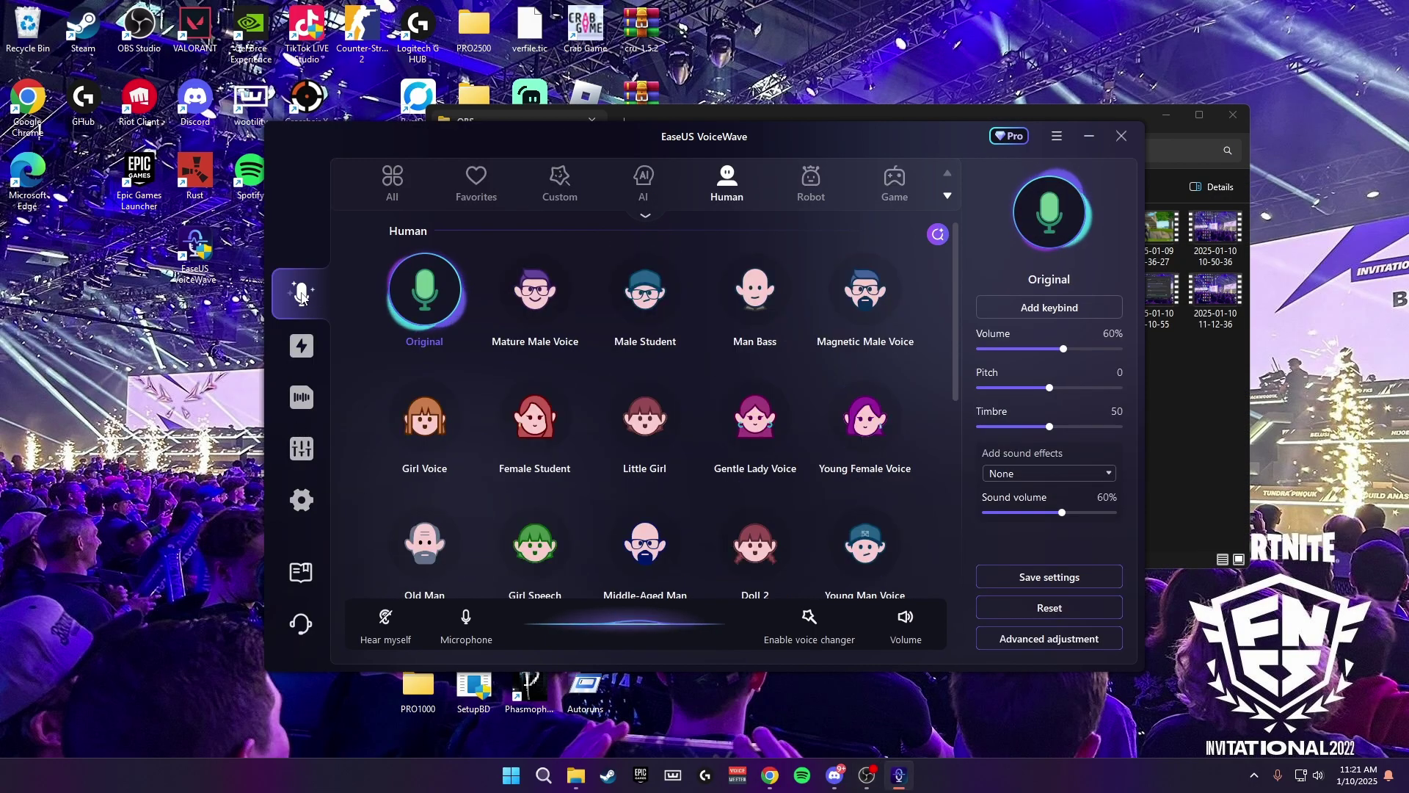
click(583, 193)
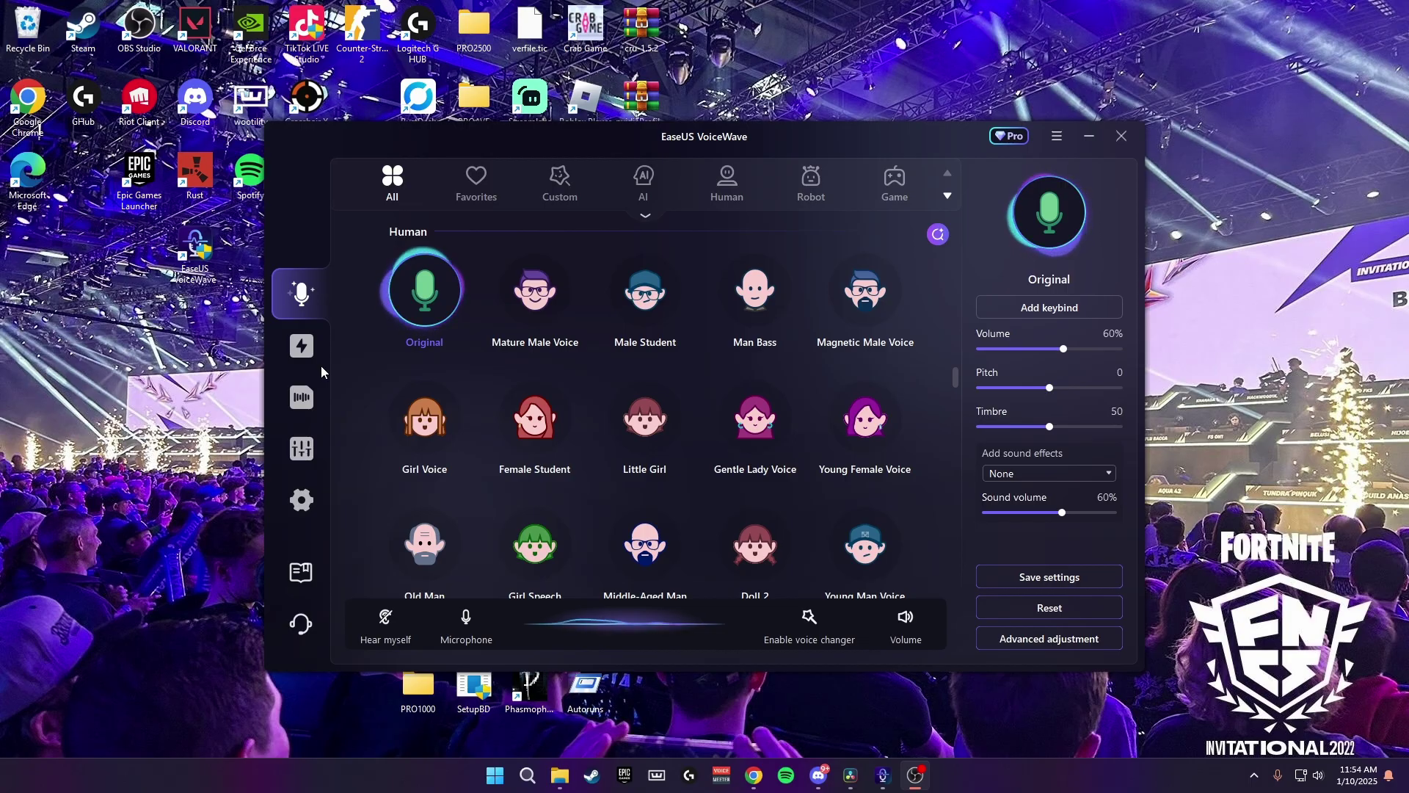
Open Task Manager to show EaseUS VoiceWave (32 bit) at about 1% CPU and 167.8 MB memory
right_click(345, 767)
click(398, 755)
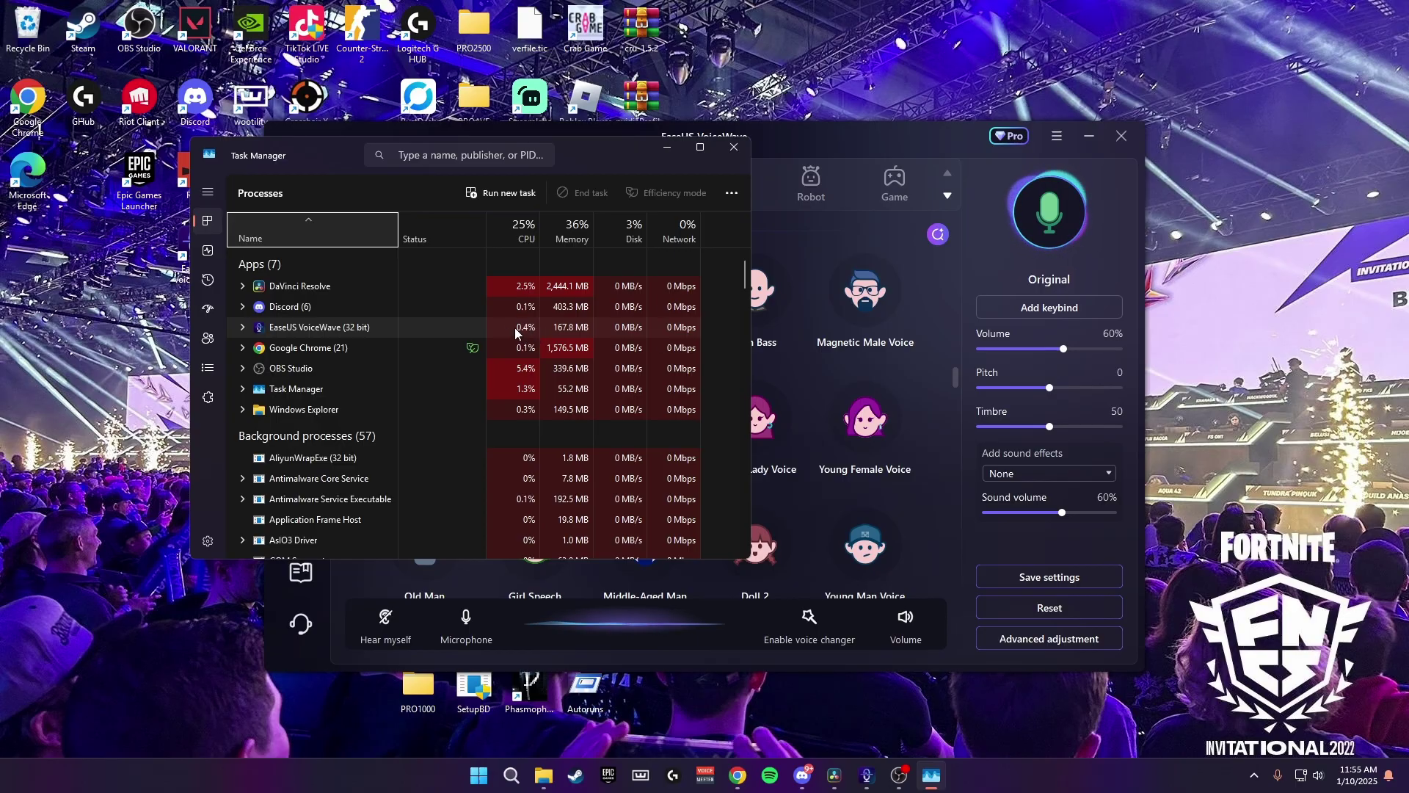
double_click(364, 332)
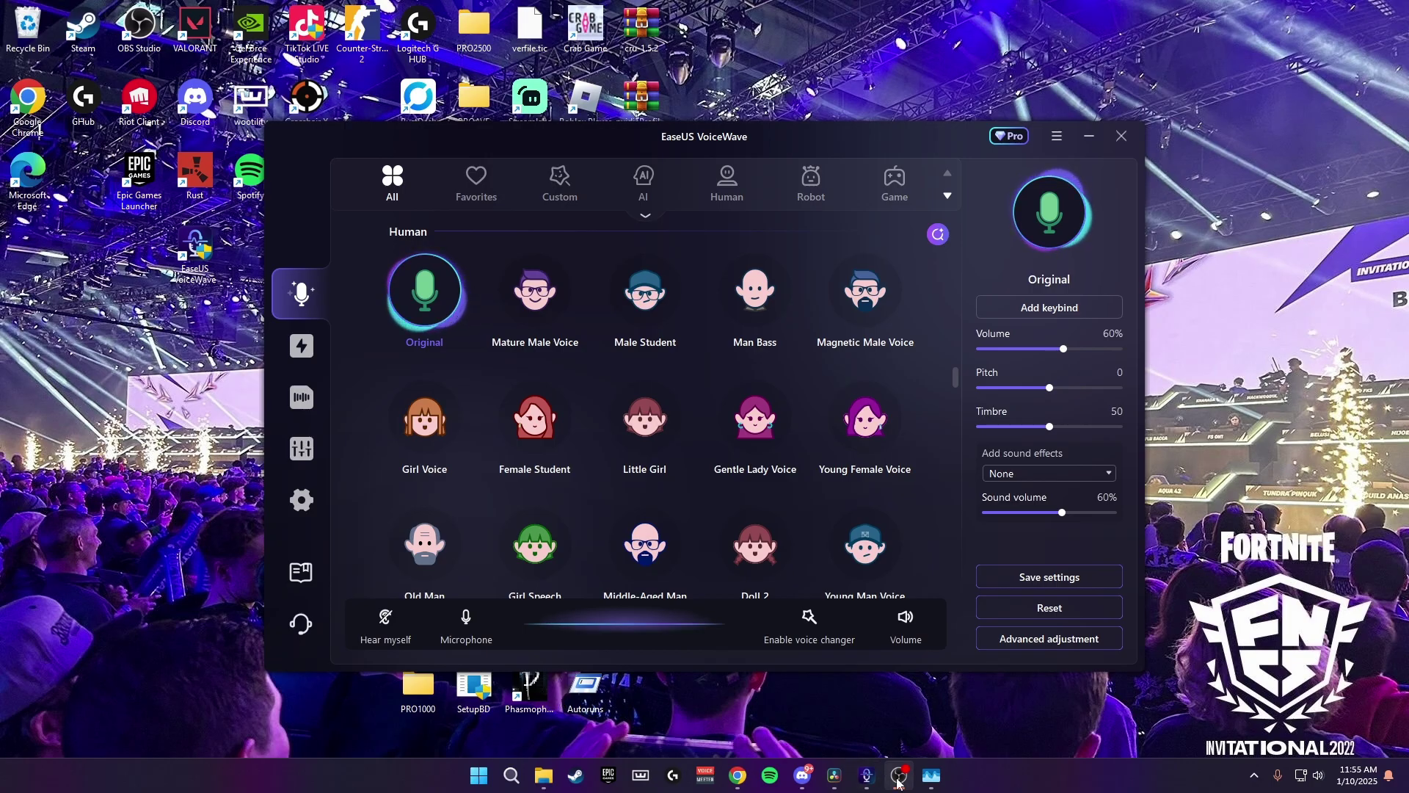
key(alt+Tab)
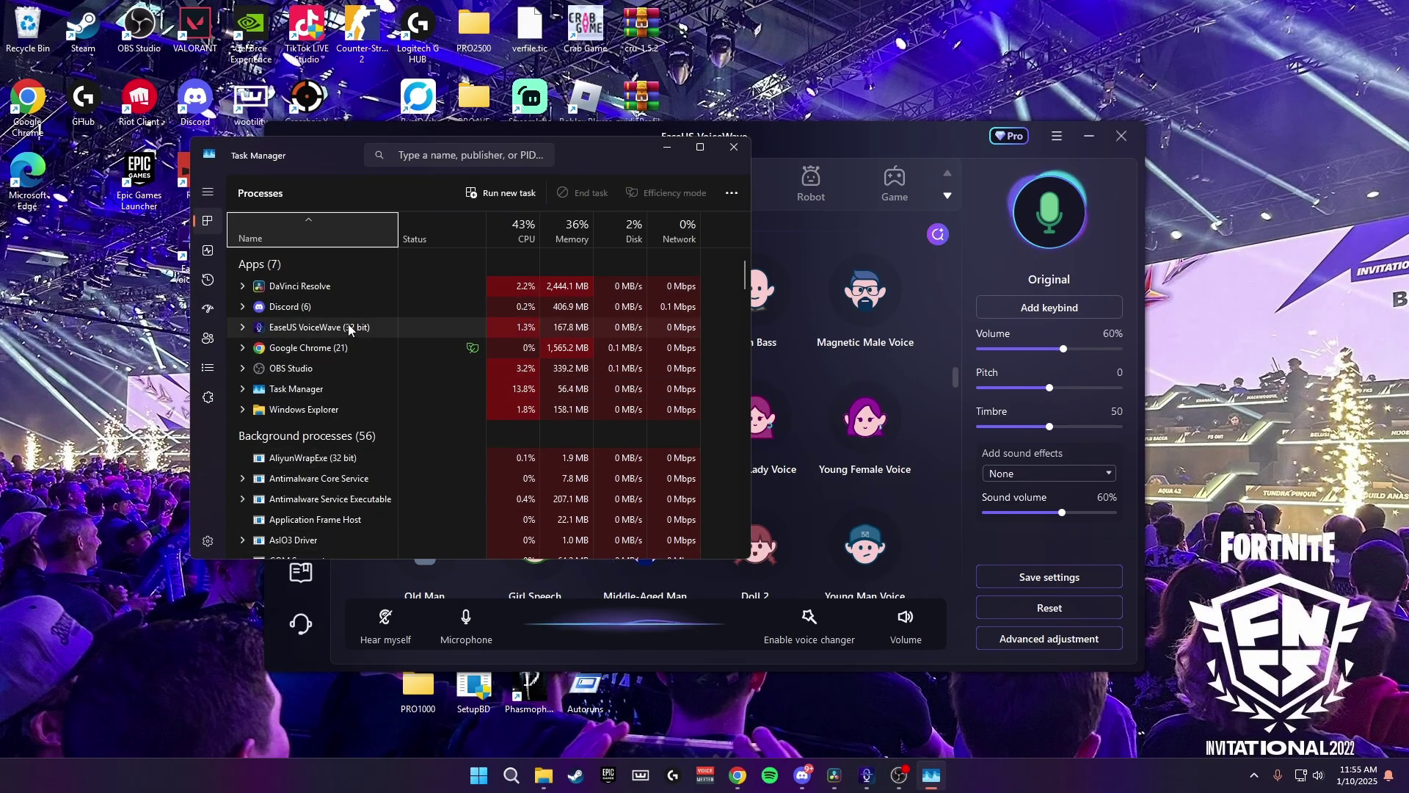